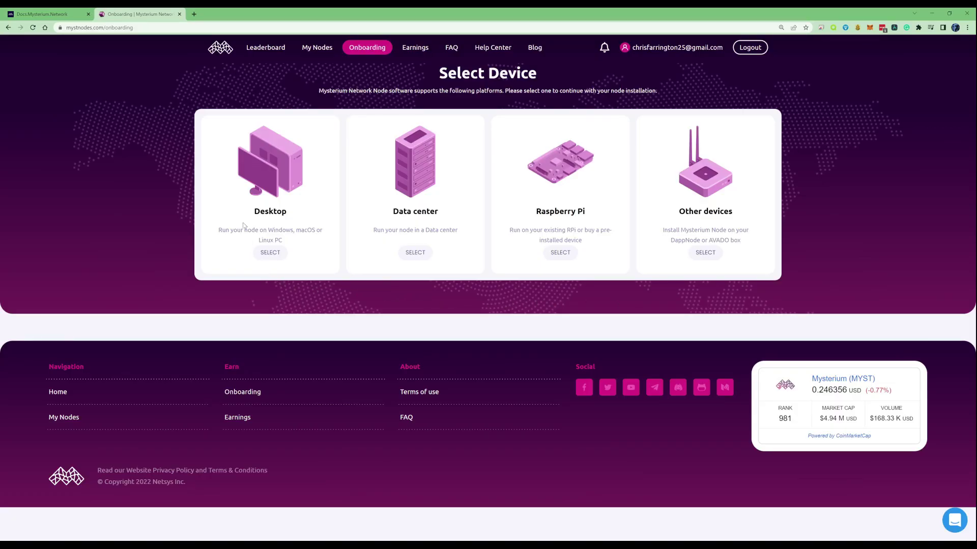
Highlight the Desktop, Data center, Raspberry Pi and Other devices option titles and descriptions.
drag(255, 214, 289, 210)
drag(387, 214, 417, 212)
drag(538, 212, 608, 229)
drag(547, 240, 581, 240)
drag(664, 231, 741, 241)
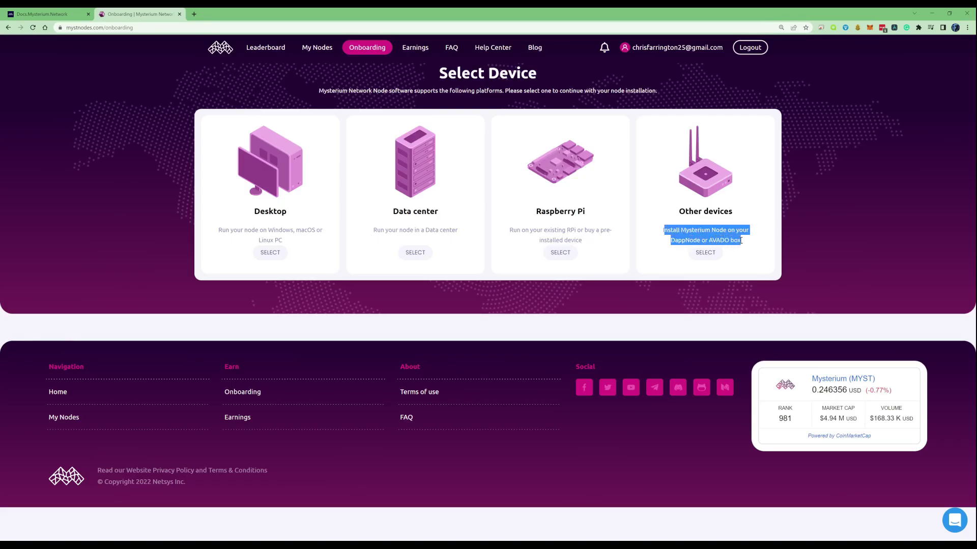
click(463, 167)
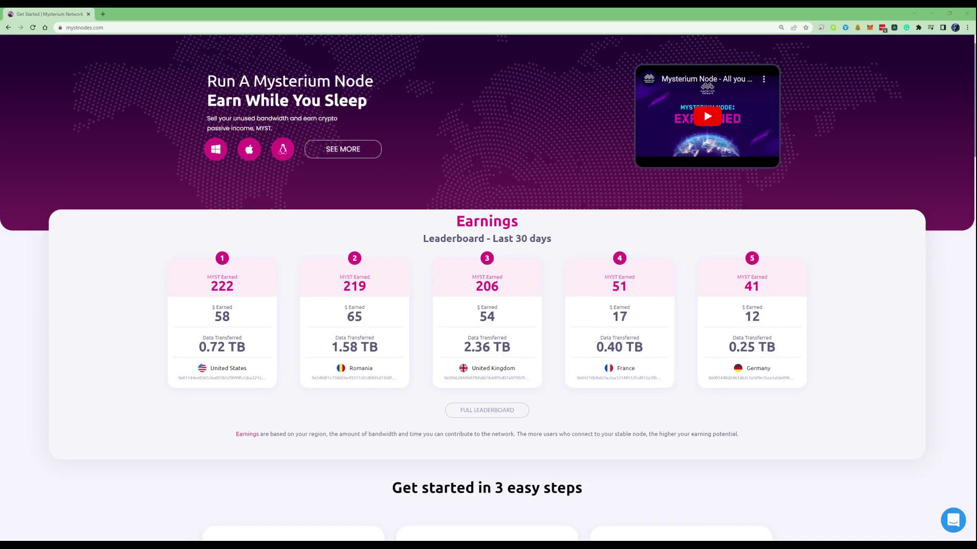
Highlight the example earnings: 222 MYST, $58, 0.72 TB, Romania, $65, 219 MYST, United Kingdom, $54.
drag(211, 286, 233, 286)
click(230, 279)
drag(217, 316, 230, 317)
drag(199, 348, 222, 347)
drag(348, 368, 392, 379)
drag(348, 316, 362, 317)
click(346, 286)
drag(345, 287, 371, 290)
drag(470, 368, 515, 369)
drag(480, 317, 502, 290)
click(523, 293)
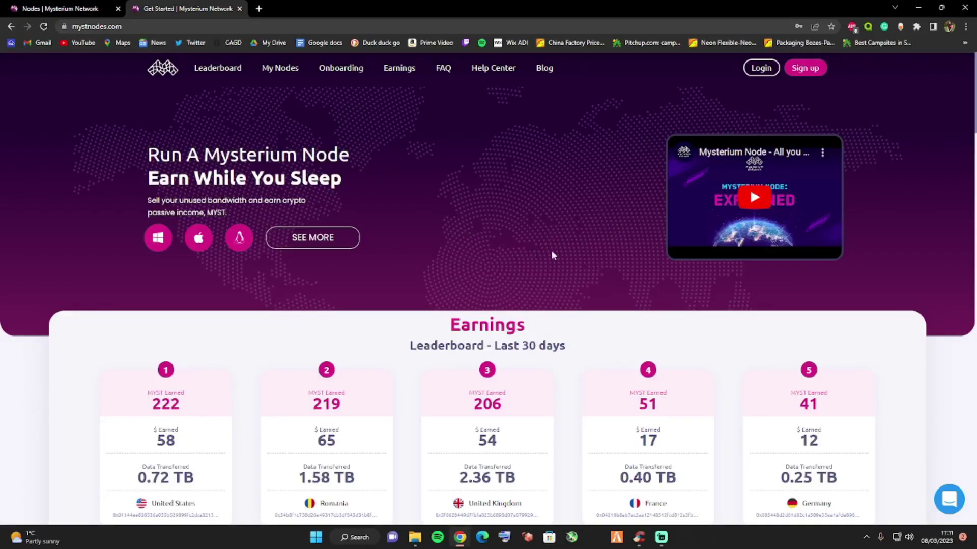
Sign up, go to My Nodes and choose ADD NEW NODE.
click(809, 75)
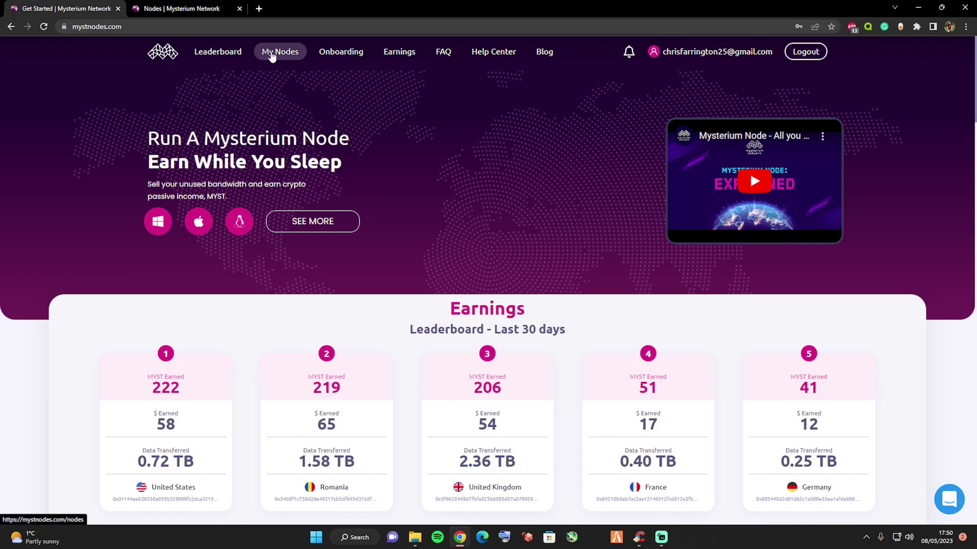
click(272, 54)
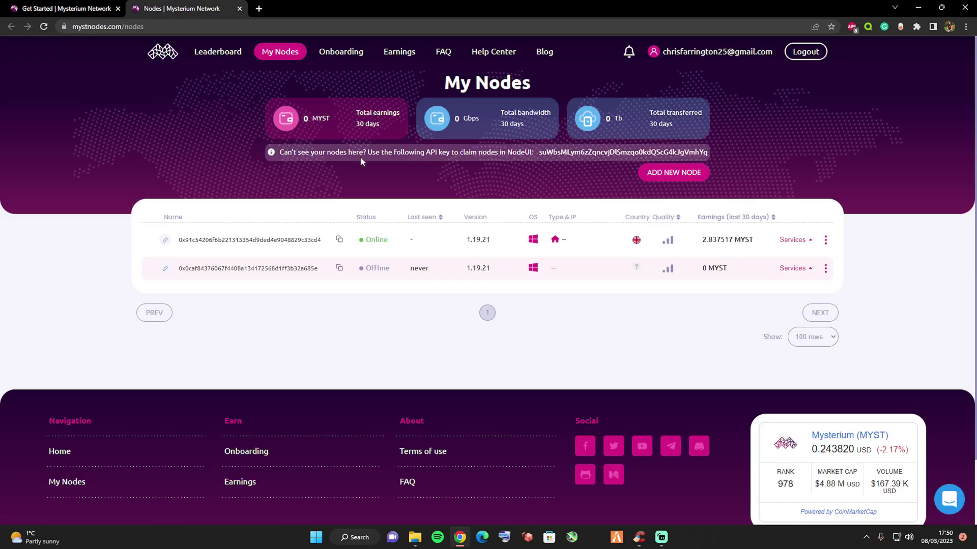
click(673, 173)
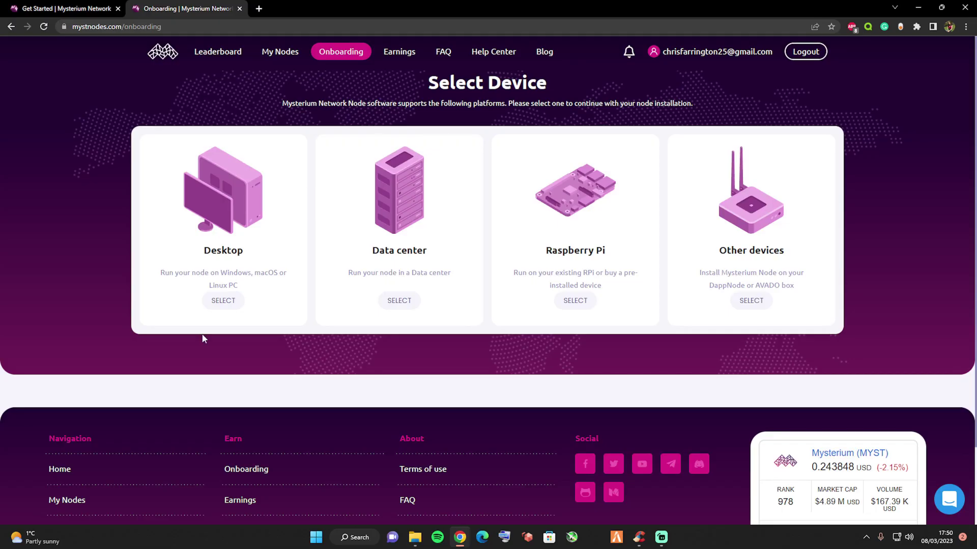
Choose a Desktop node on Windows and download the Windows installer.
click(220, 305)
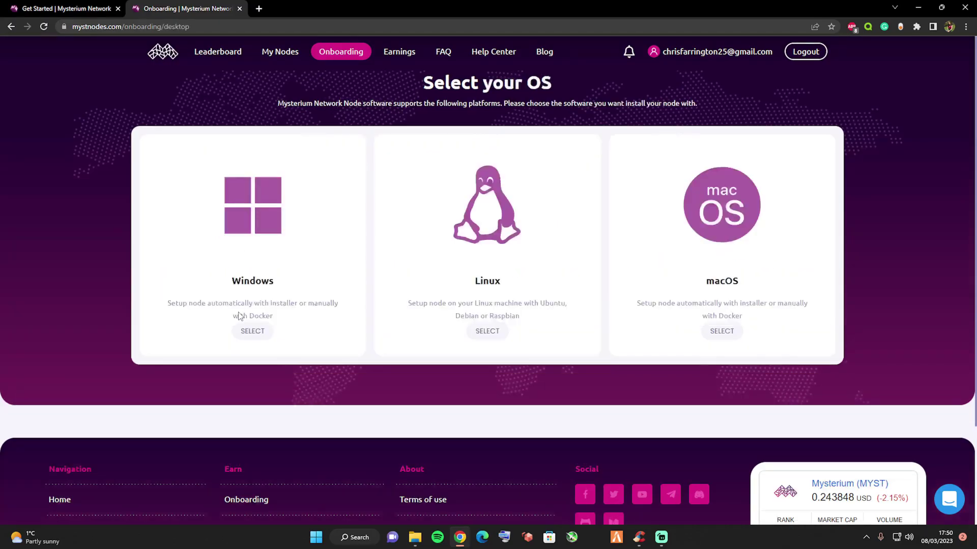
click(253, 332)
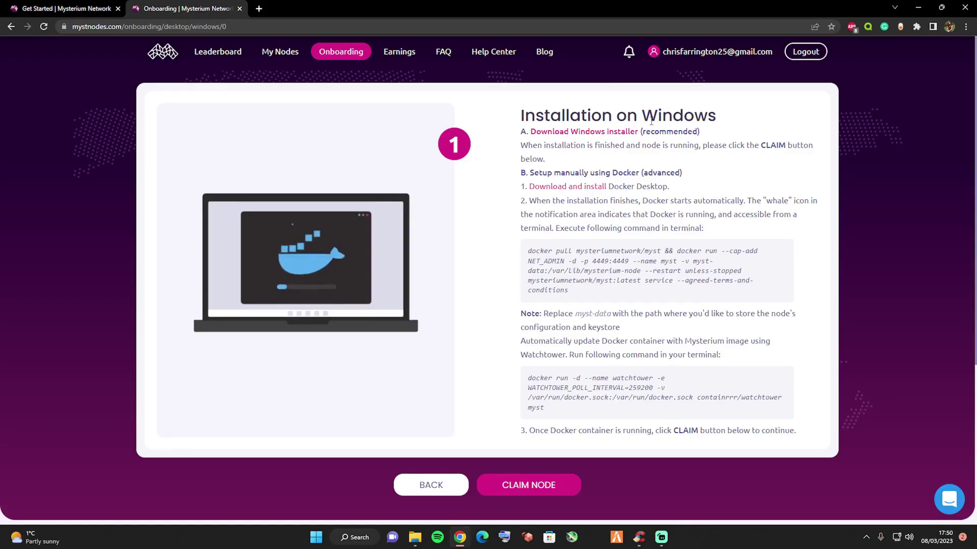
click(572, 135)
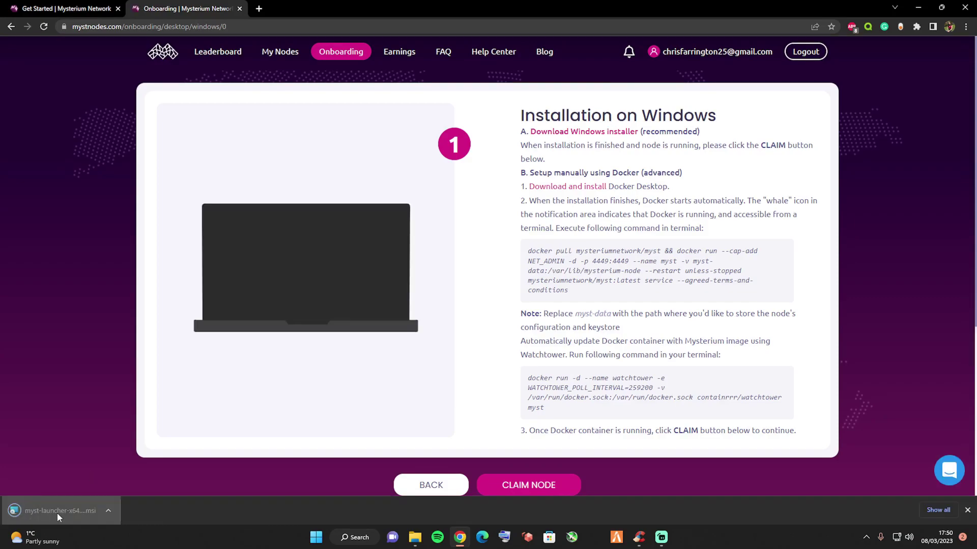
Run the installer, accept the licence and finish installing Mysterium Launcher x64.
click(57, 513)
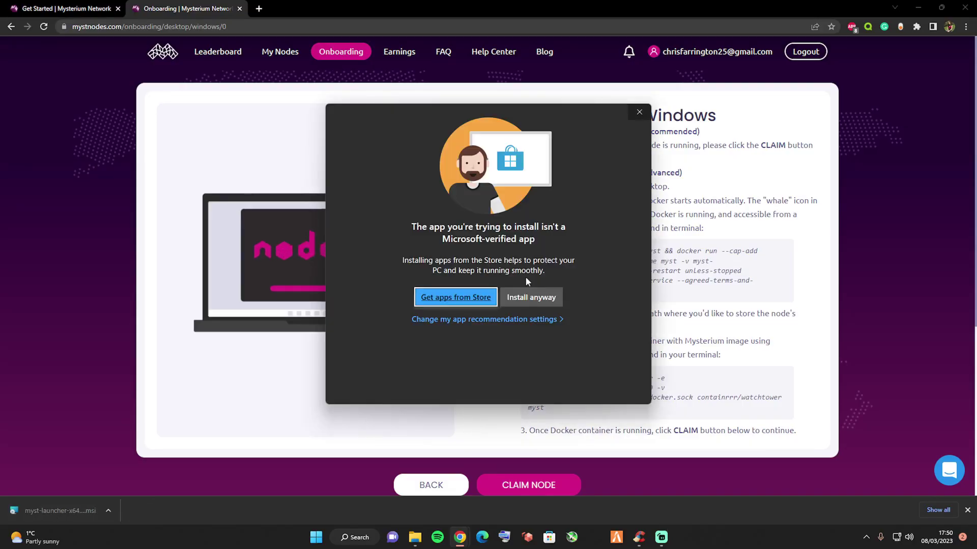
click(531, 296)
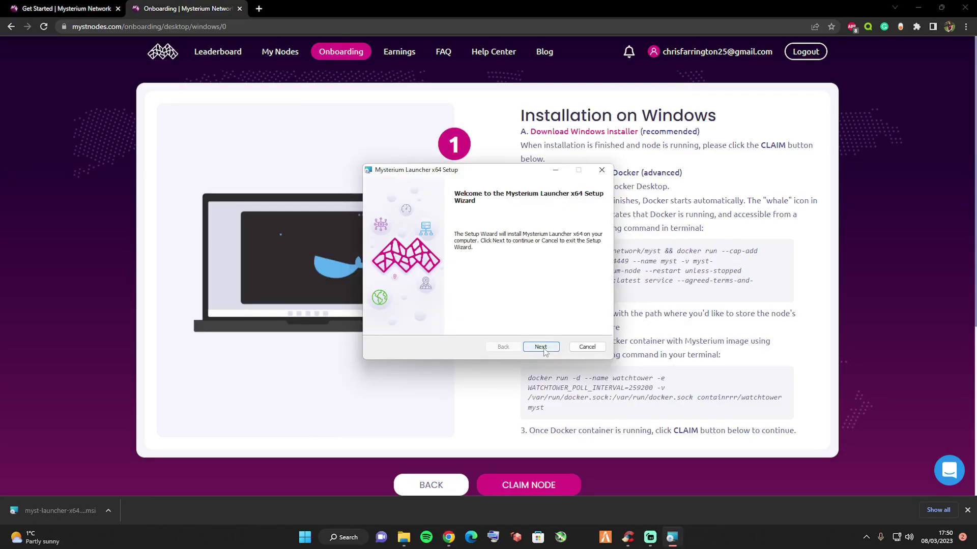
click(541, 347)
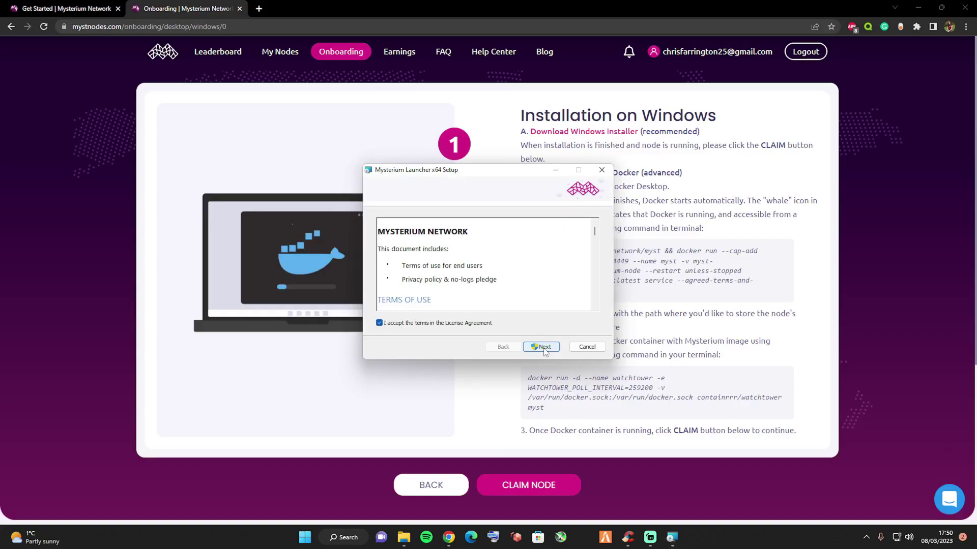
click(542, 348)
click(543, 347)
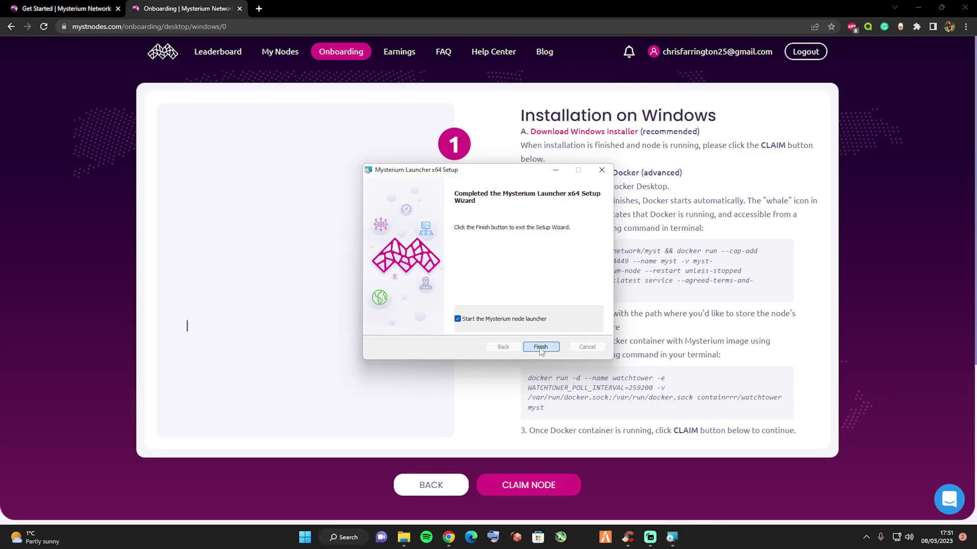
click(541, 347)
click(866, 537)
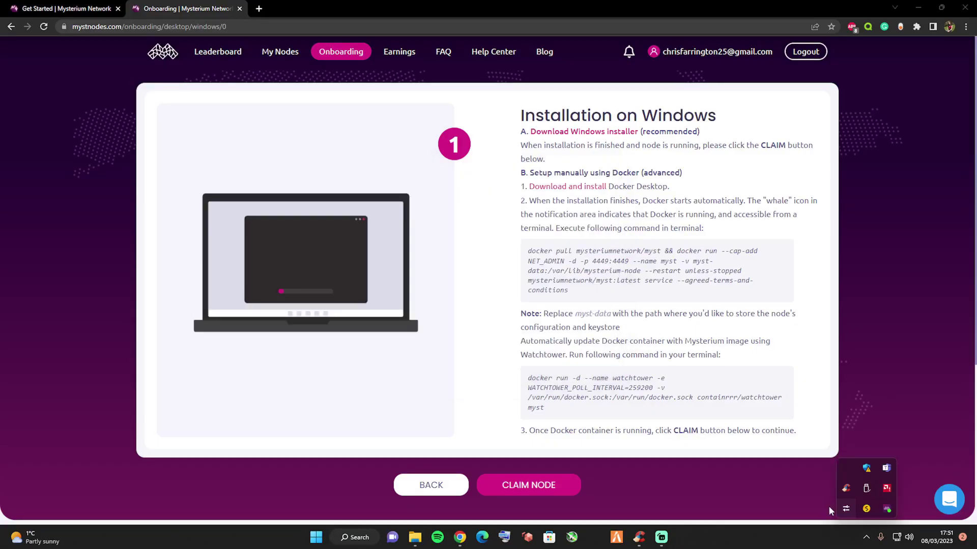
Open the Node UI at localhost:4449 from the Mysterium launcher's tray menu.
right_click(883, 510)
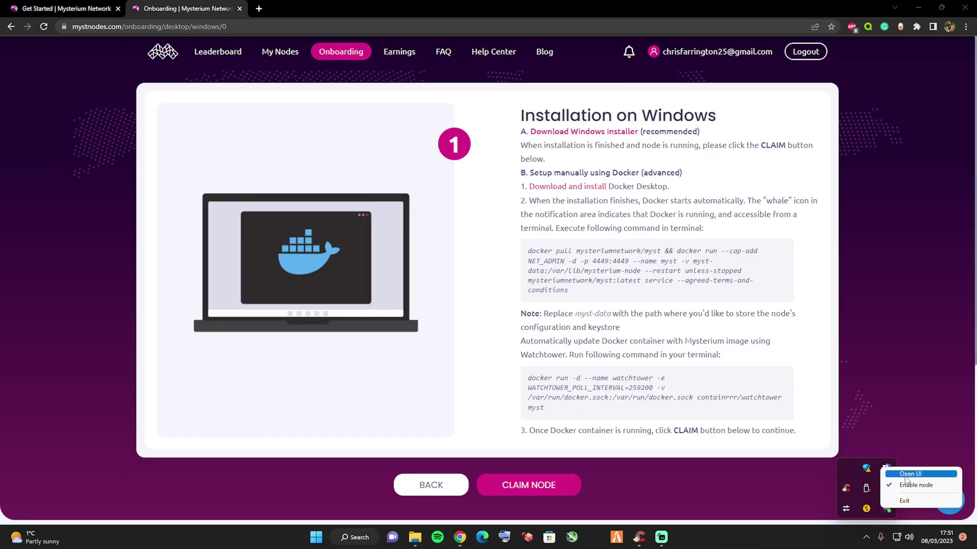
click(905, 475)
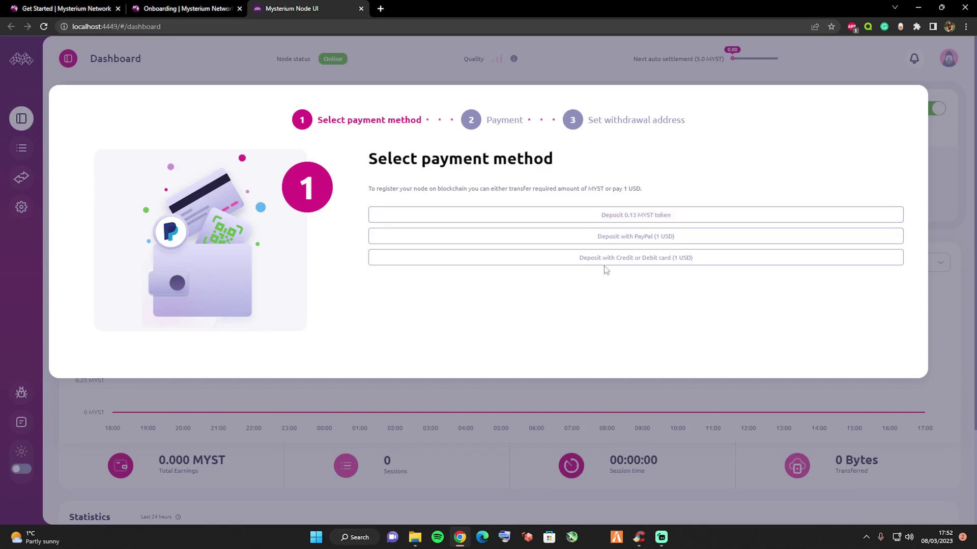
Pay the $1.00 registration fee through PayPal and close the payment-successful tab.
click(628, 243)
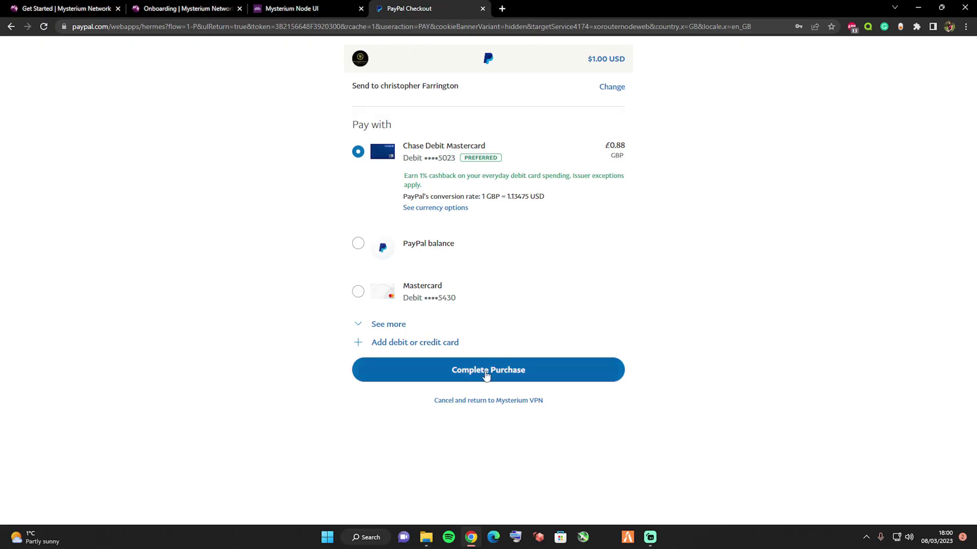
click(486, 375)
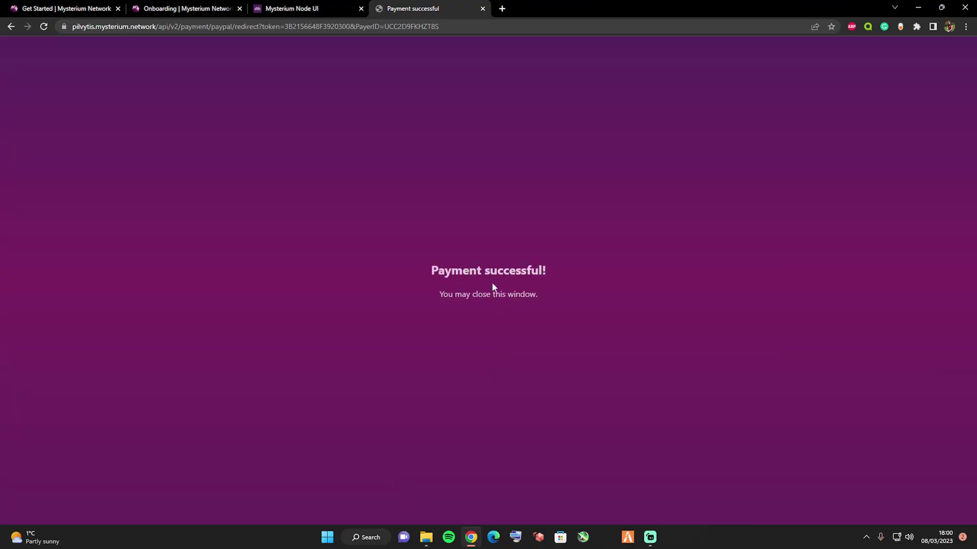
drag(435, 293, 525, 294)
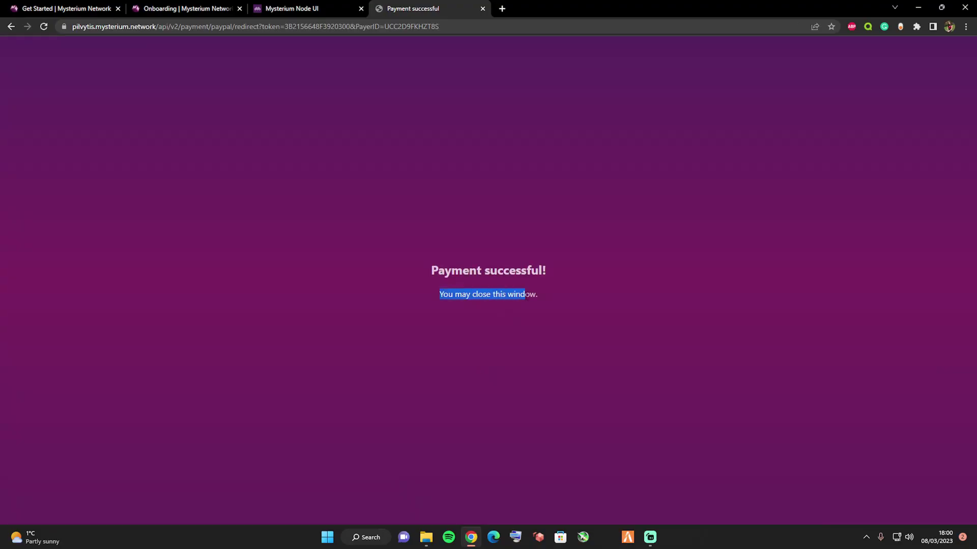
click(482, 8)
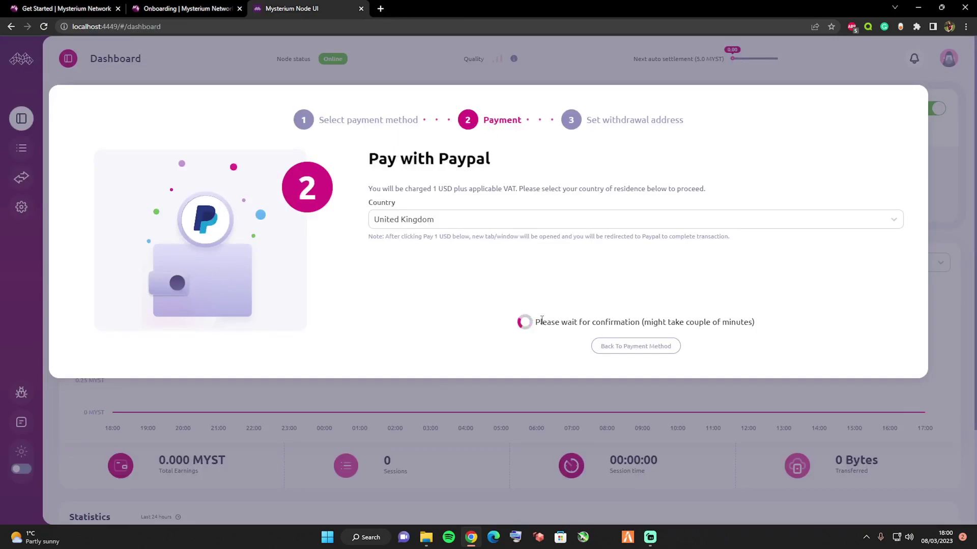
Wait for payment confirmation to reach Set withdrawal address, then switch to the payout guide.
drag(539, 322, 683, 321)
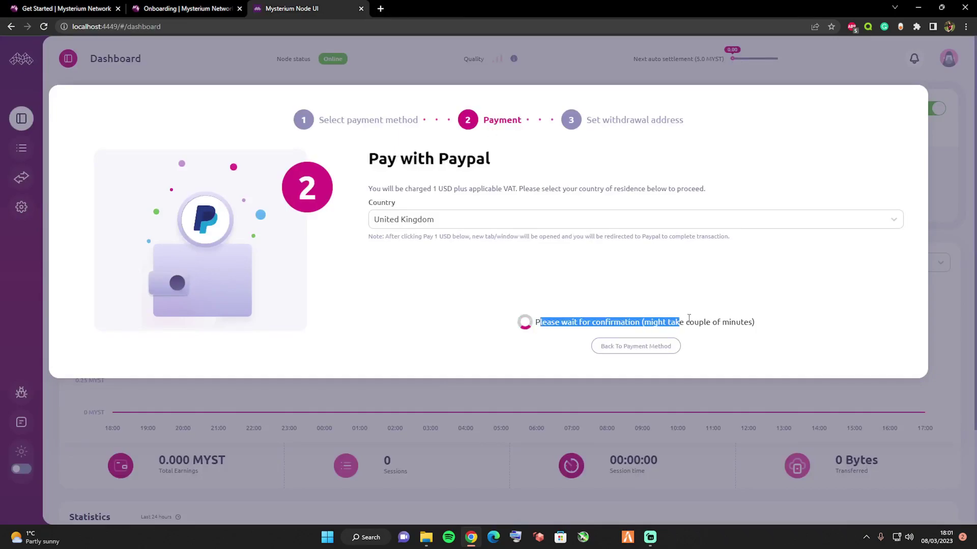
click(731, 333)
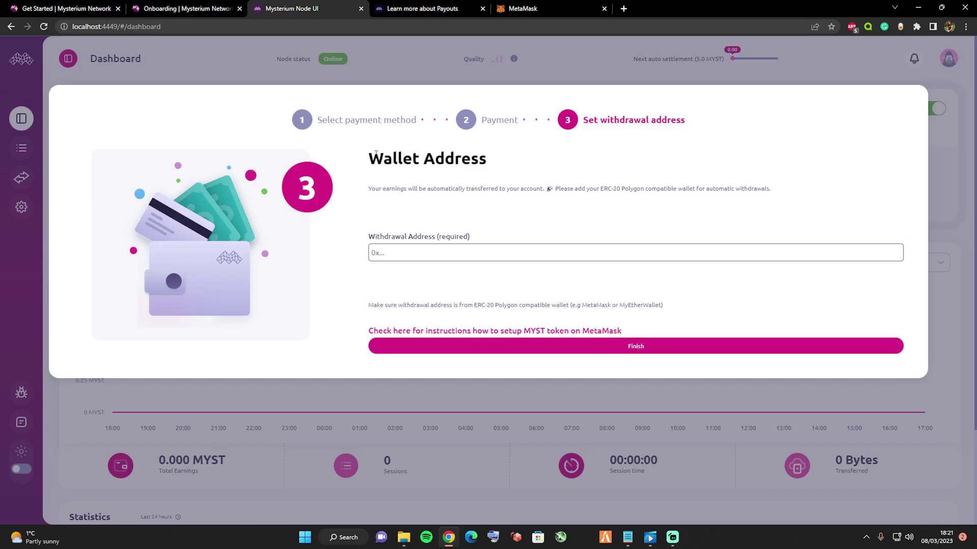
drag(367, 189, 774, 196)
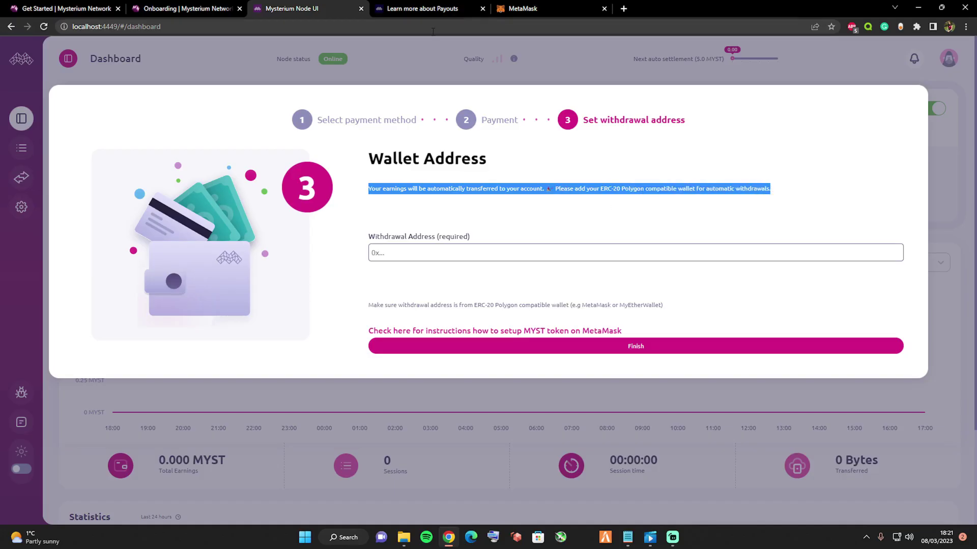
click(447, 10)
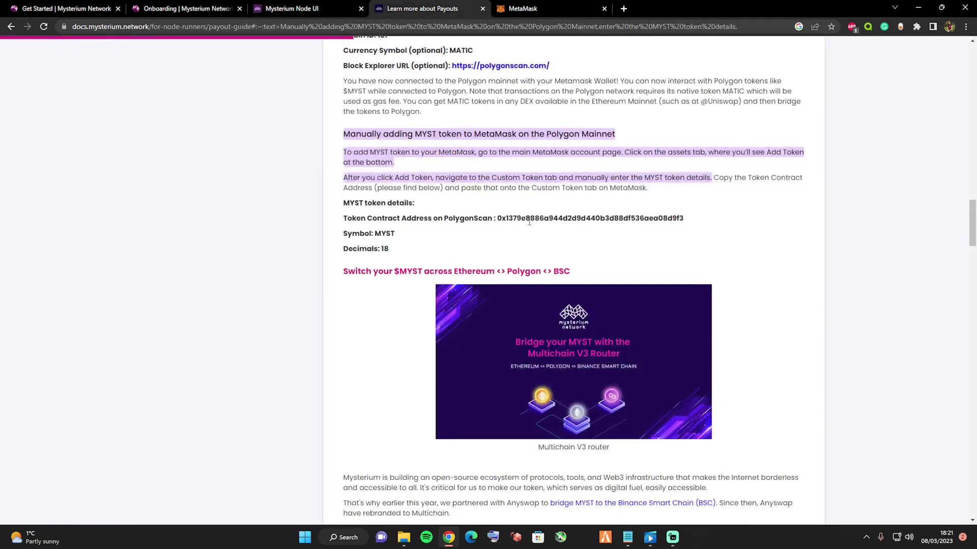
Copy the MYST contract address from the guide into MetaMask's custom token contract field.
double_click(560, 220)
key(cmd+c)
right_click(560, 220)
click(578, 227)
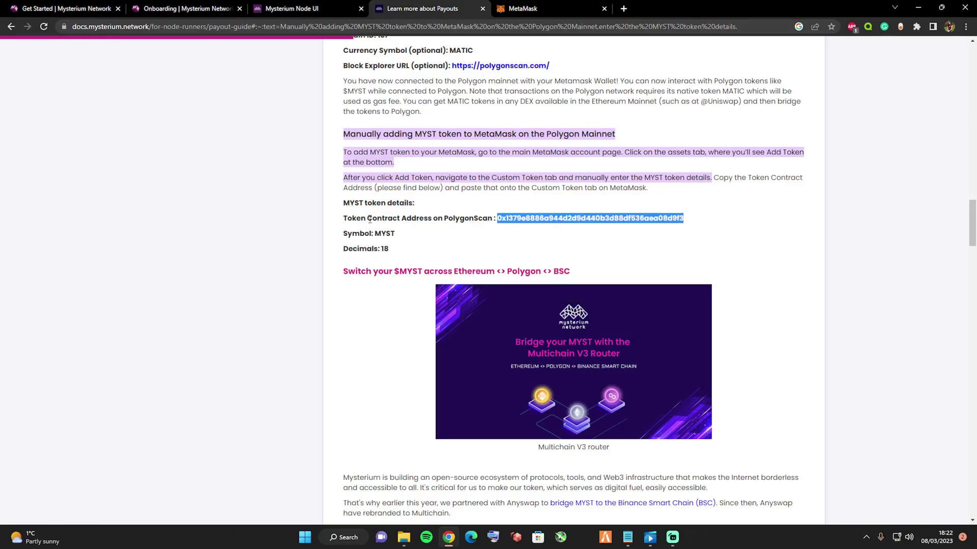
click(570, 9)
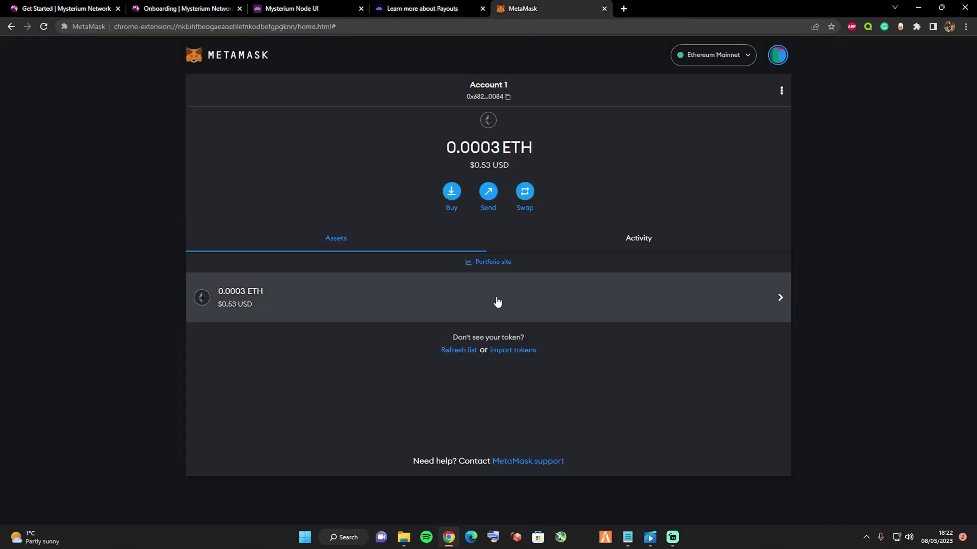
click(505, 351)
right_click(459, 193)
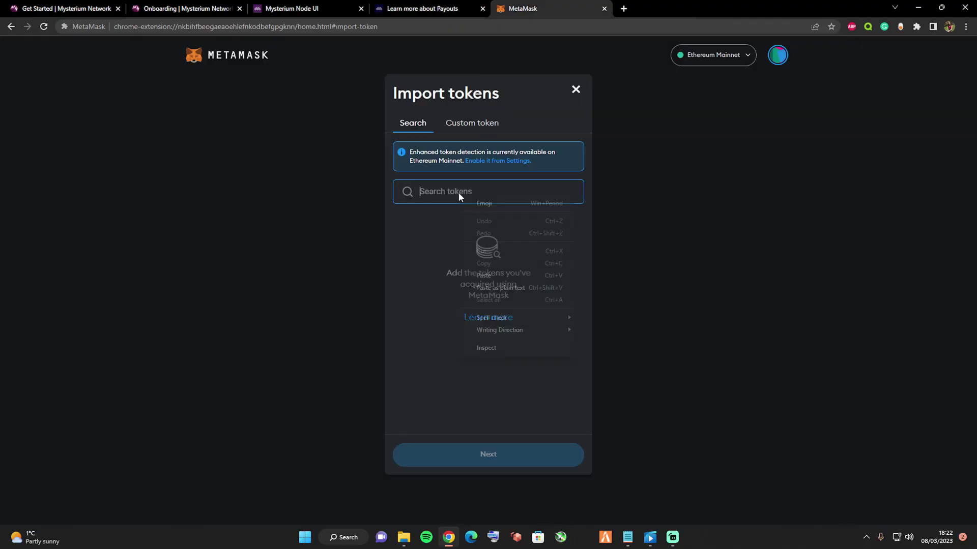
click(486, 271)
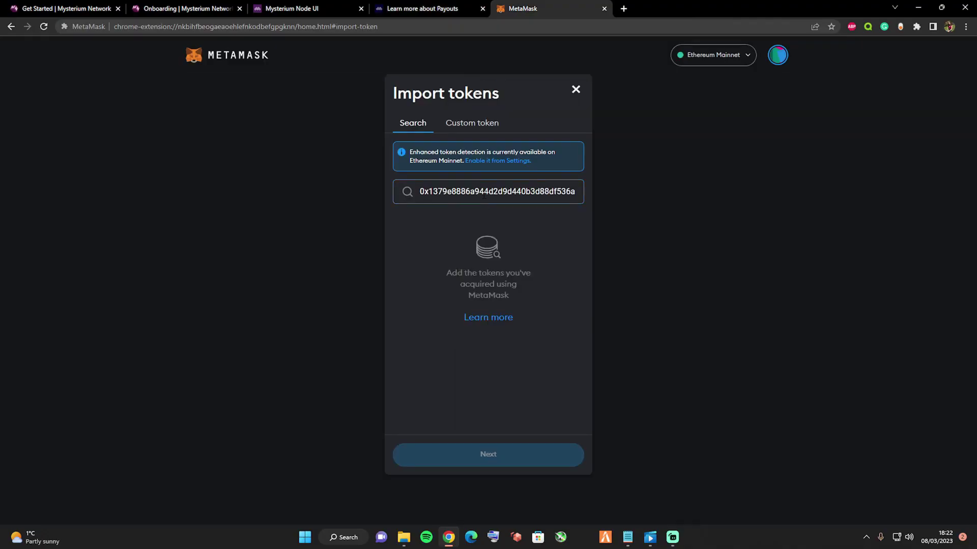
click(472, 123)
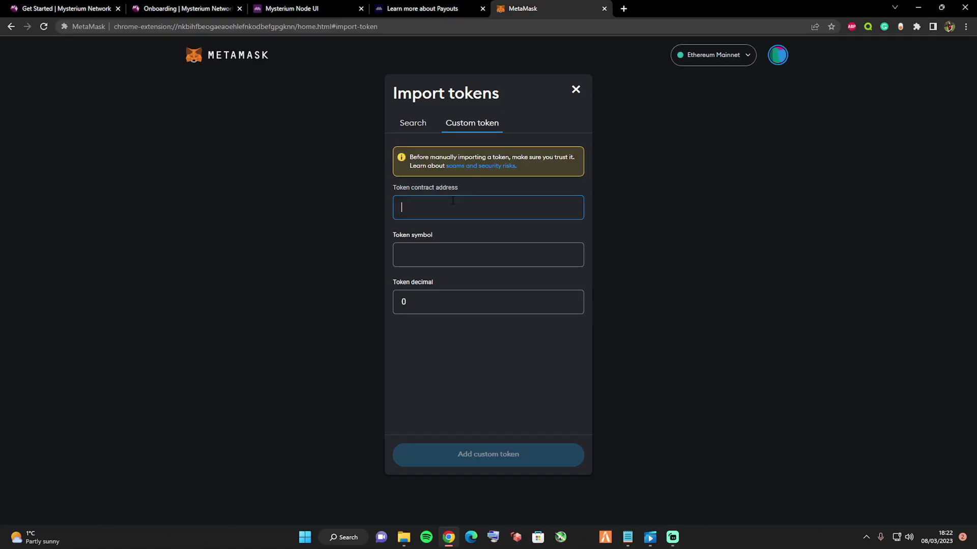
right_click(447, 210)
click(472, 290)
click(472, 265)
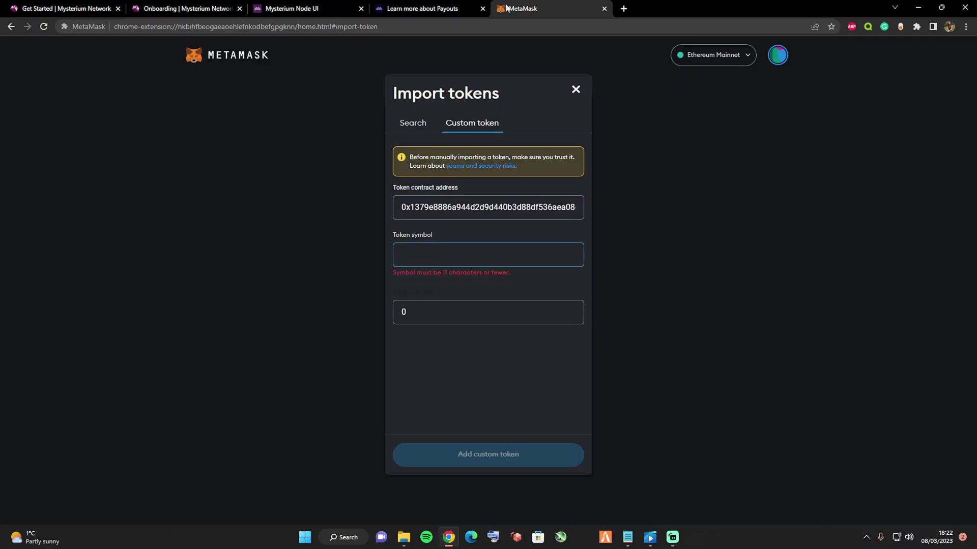
Copy MYST from the guide and paste it as the token symbol.
click(437, 9)
double_click(384, 233)
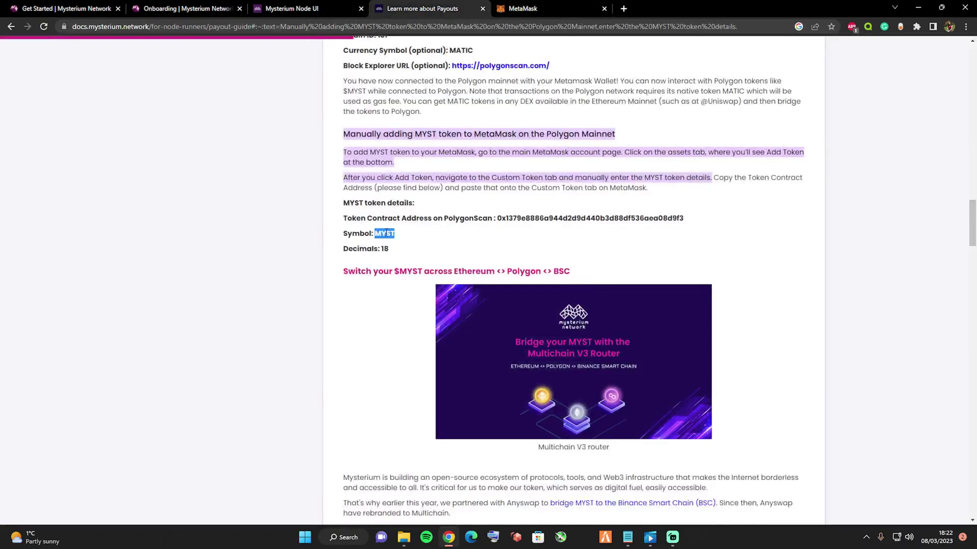
right_click(386, 232)
click(404, 242)
click(523, 8)
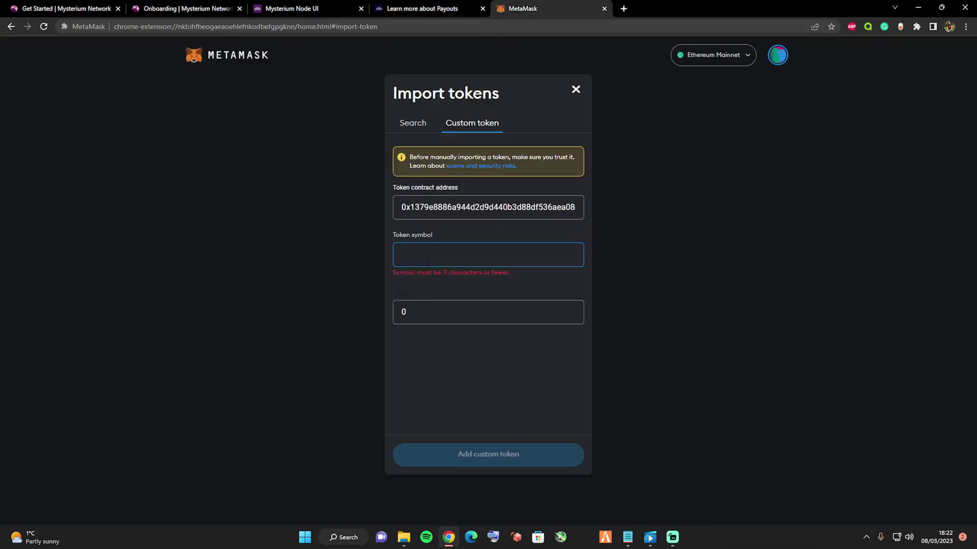
right_click(428, 262)
click(441, 325)
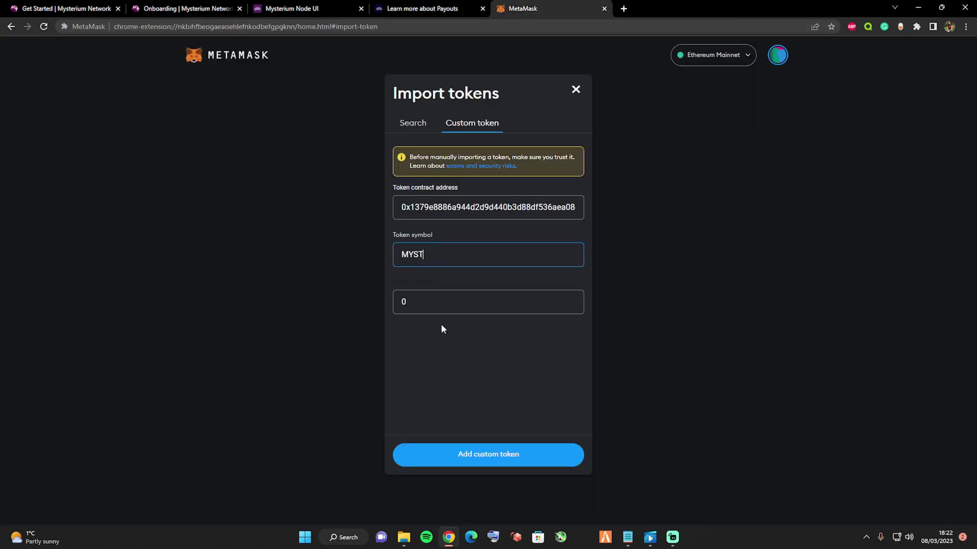
Check the decimals value, then add and import MYST as a custom token.
double_click(400, 305)
click(405, 303)
double_click(405, 304)
click(489, 455)
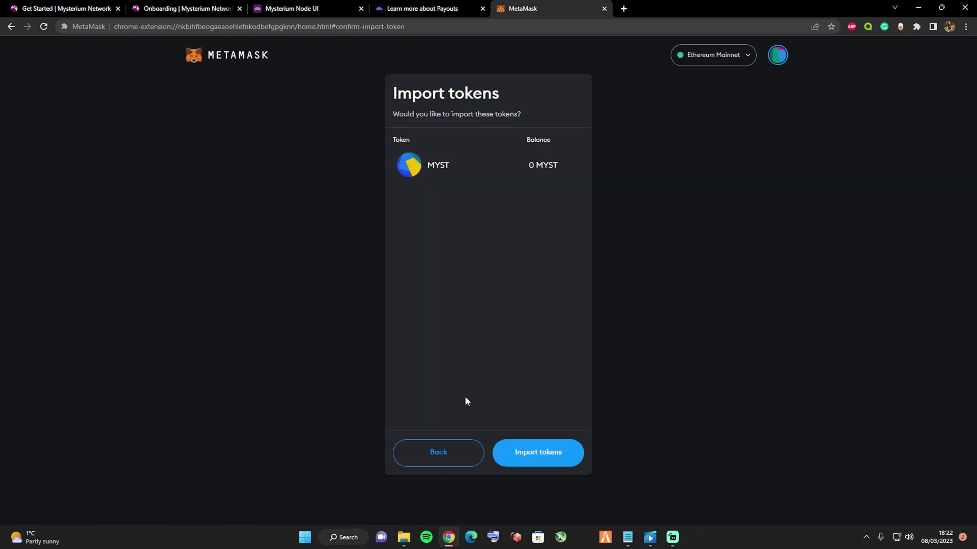
click(525, 447)
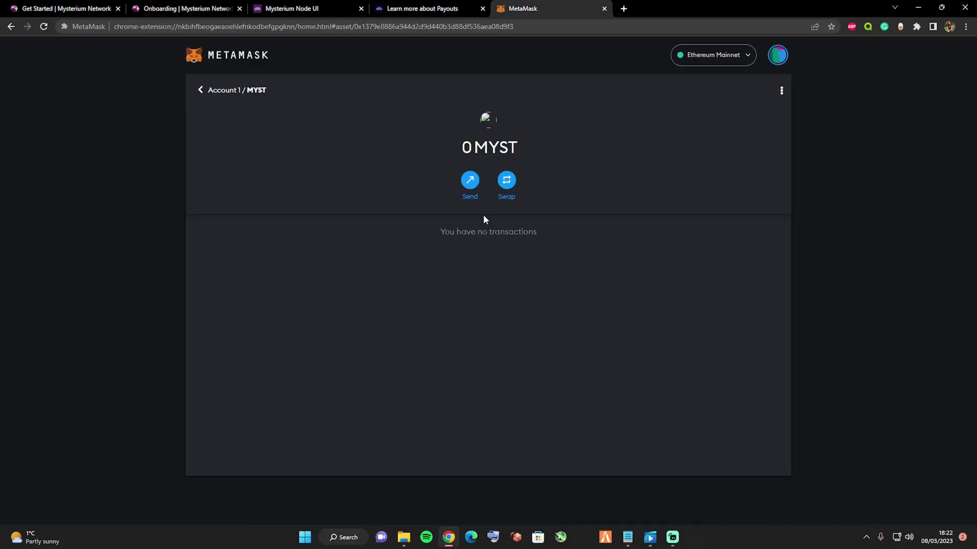
Check the MYST asset in Account 1, then copy the account's wallet address.
click(201, 90)
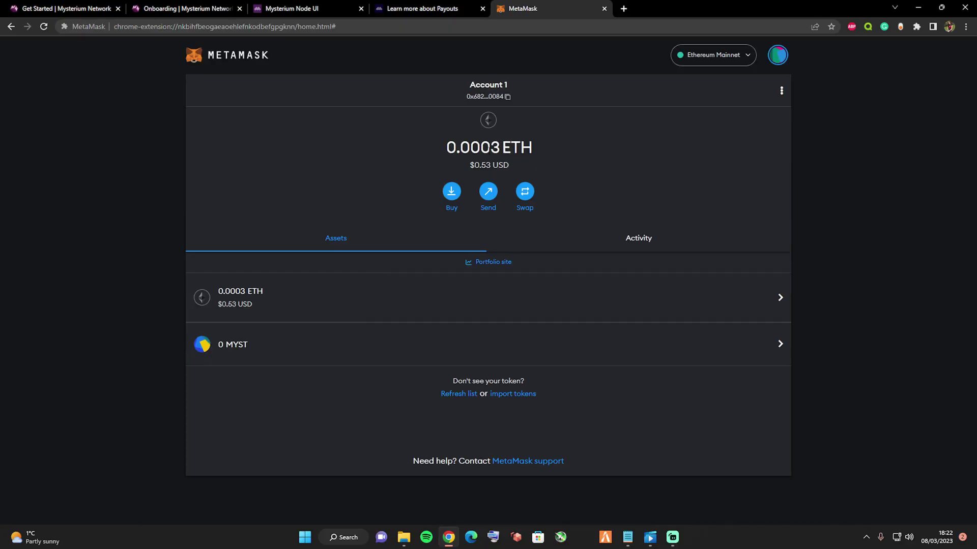
click(346, 334)
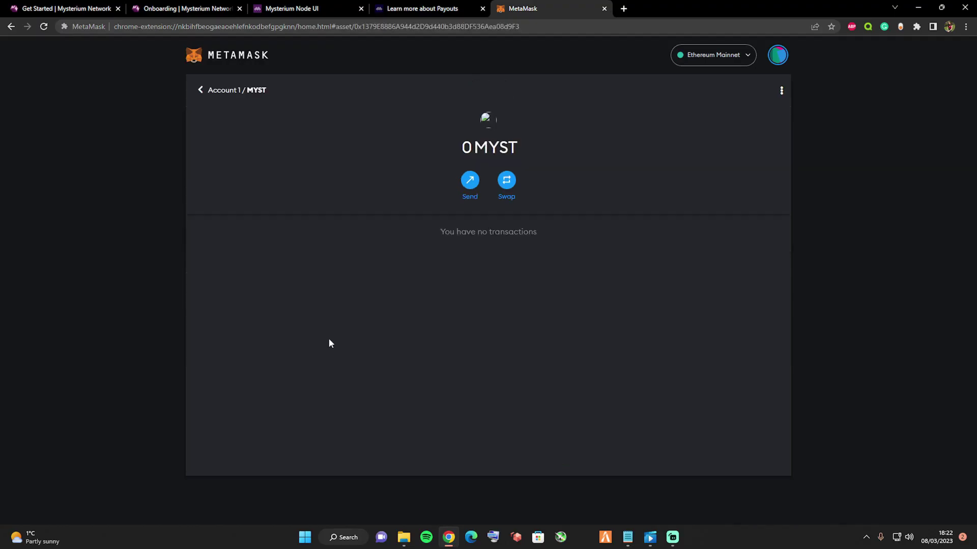
click(227, 98)
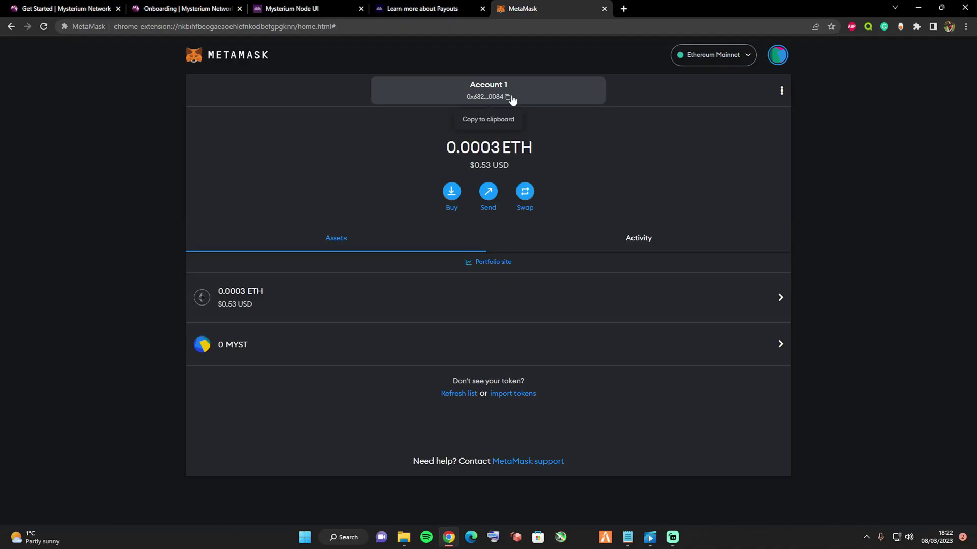
click(508, 98)
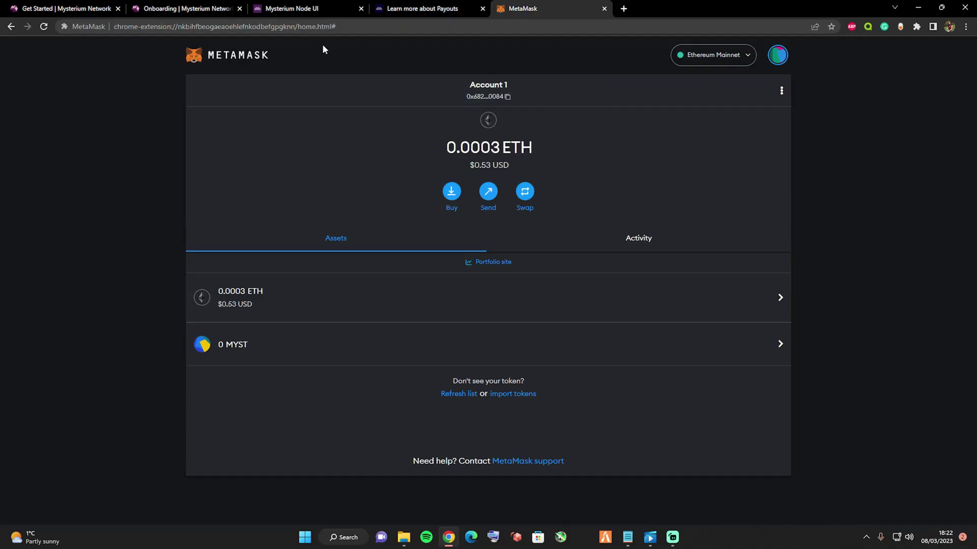
Paste the MetaMask Account 1 address into the Withdrawal Address field.
click(321, 9)
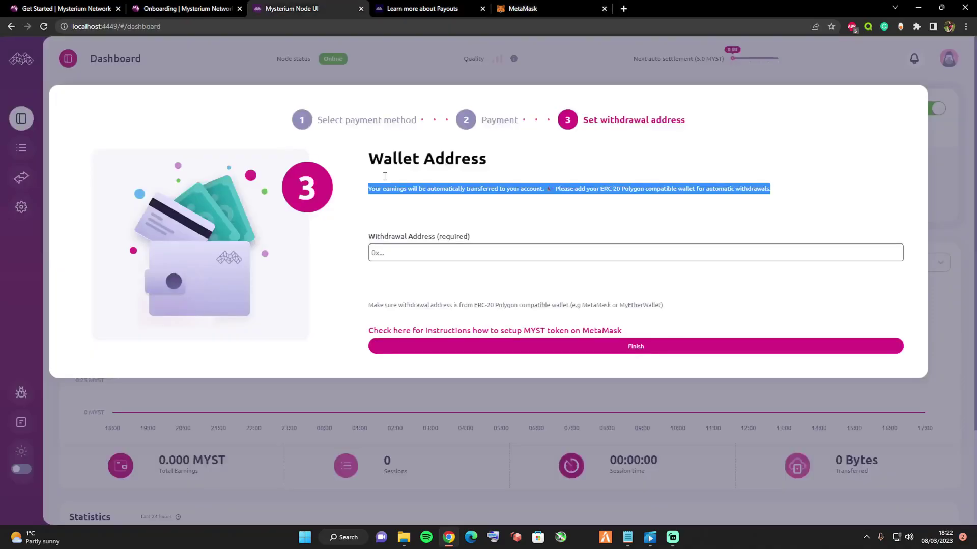
click(395, 252)
right_click(397, 251)
click(420, 332)
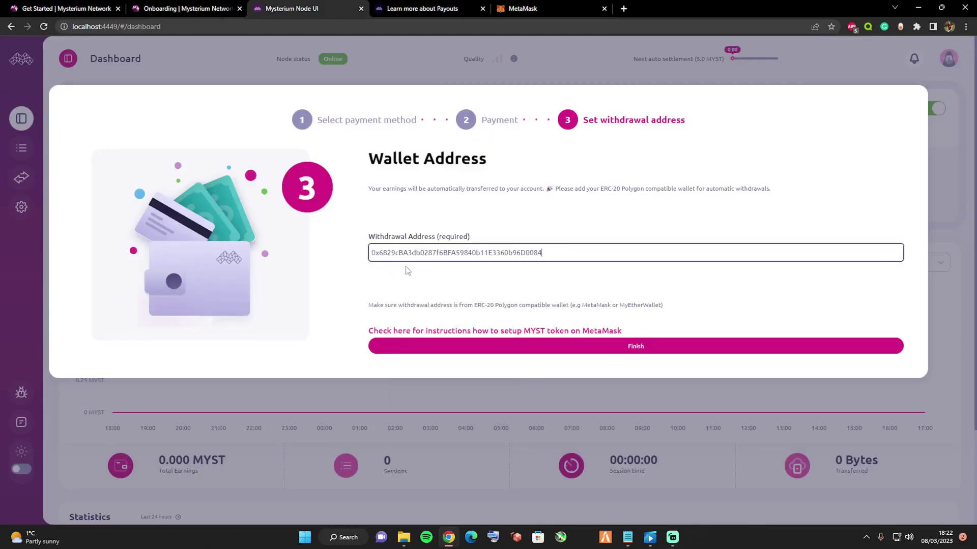
drag(371, 253, 376, 255)
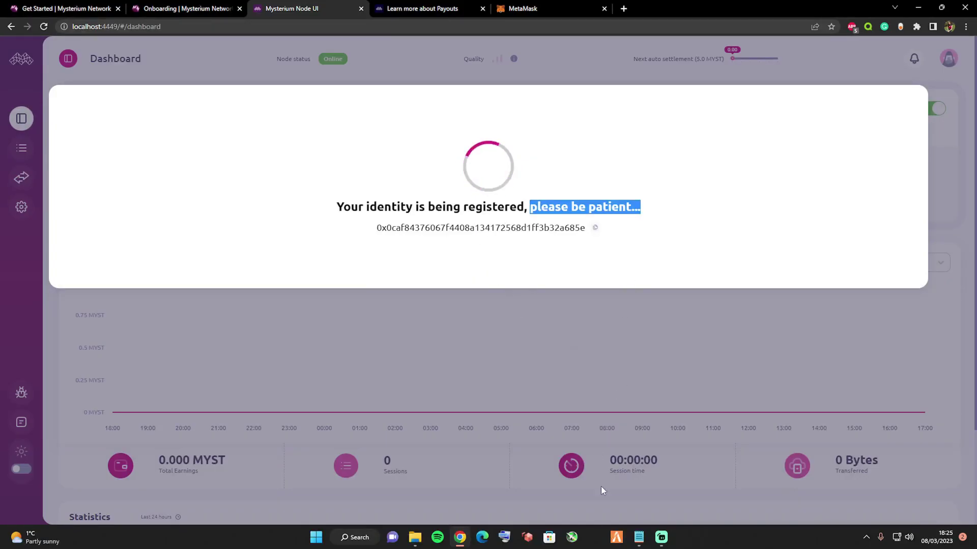
mouse_move(656, 541)
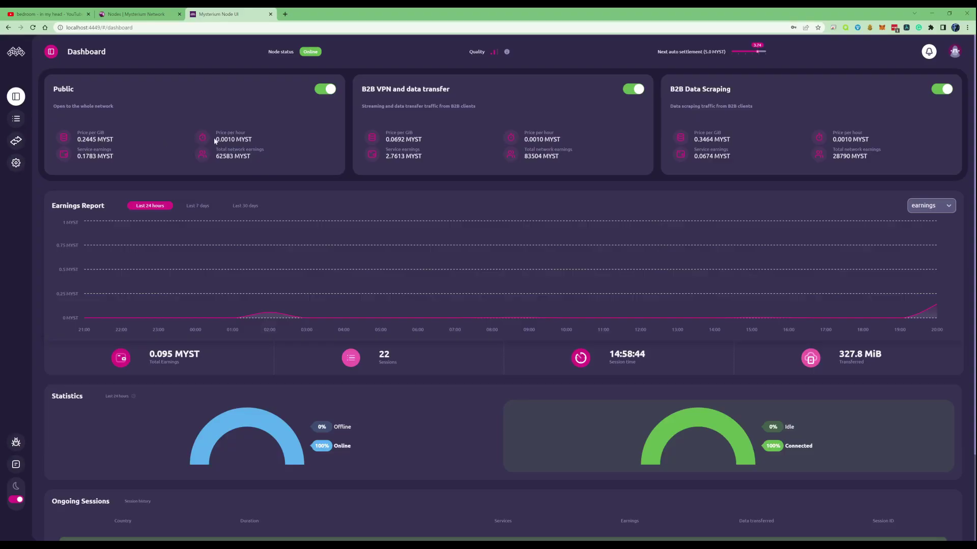
drag(217, 141, 249, 147)
click(259, 170)
drag(361, 92, 377, 88)
drag(674, 90, 704, 89)
scroll(326, 204, down, 2)
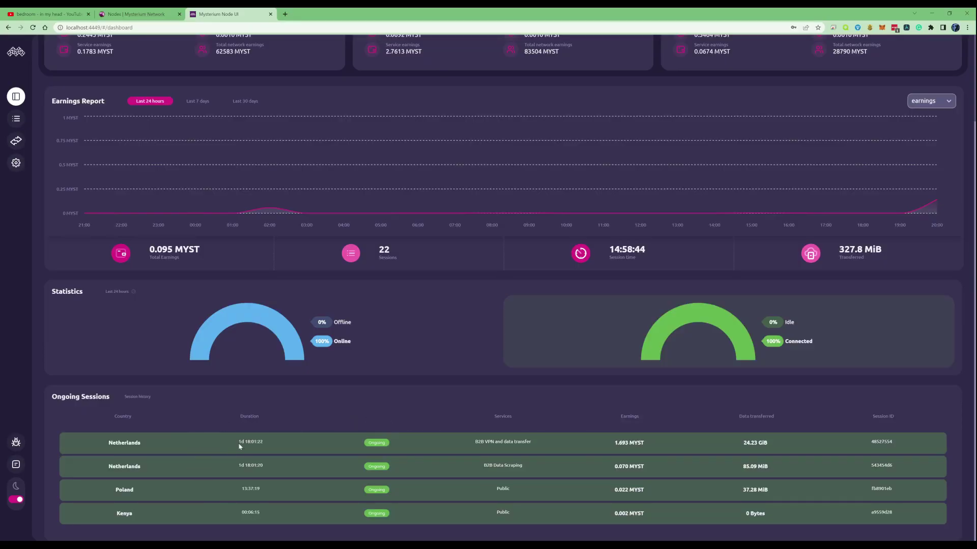
drag(236, 442, 262, 443)
drag(237, 466, 255, 467)
drag(241, 492, 250, 512)
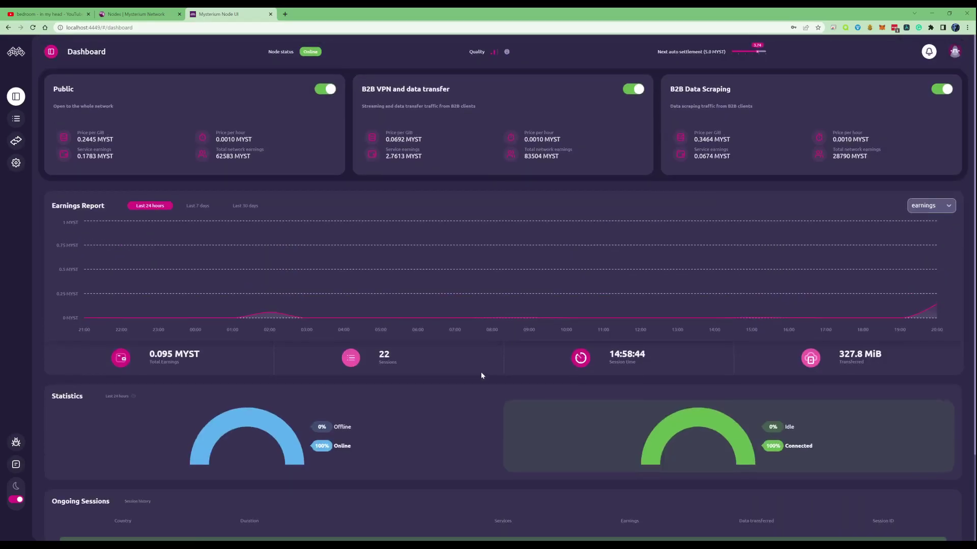
scroll(490, 257, down, 2)
drag(657, 53, 705, 54)
click(709, 56)
Settle the 3.74 MYST earnings to the external wallet from the Transactions page.
click(15, 141)
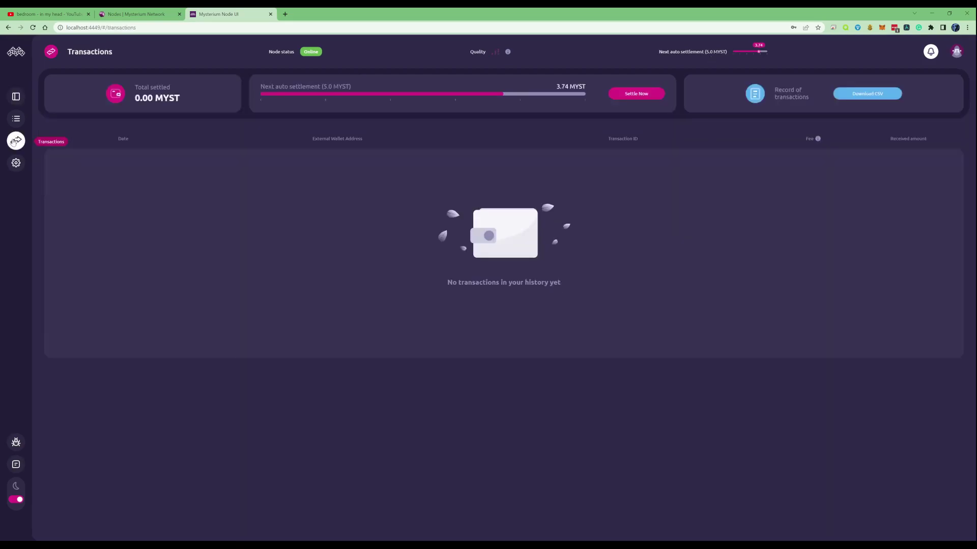
click(634, 95)
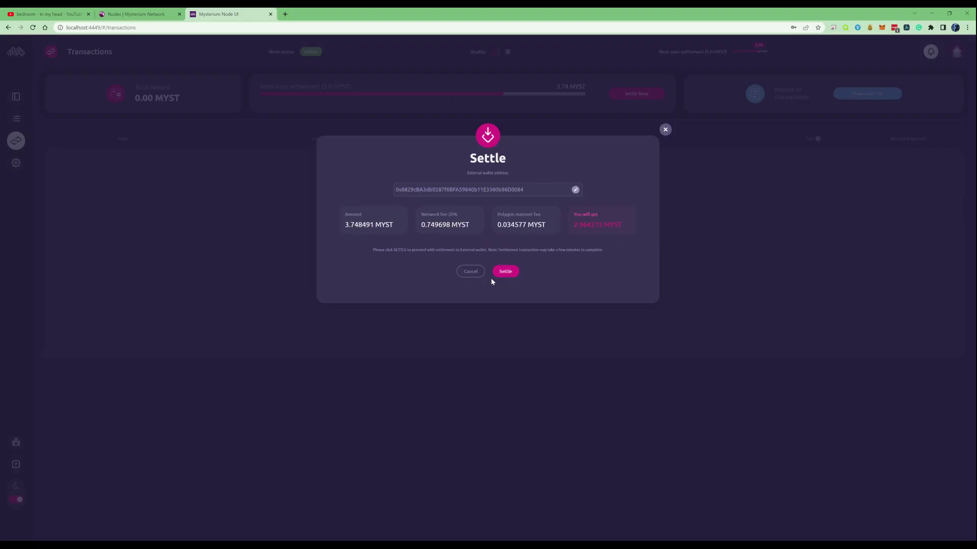
click(504, 274)
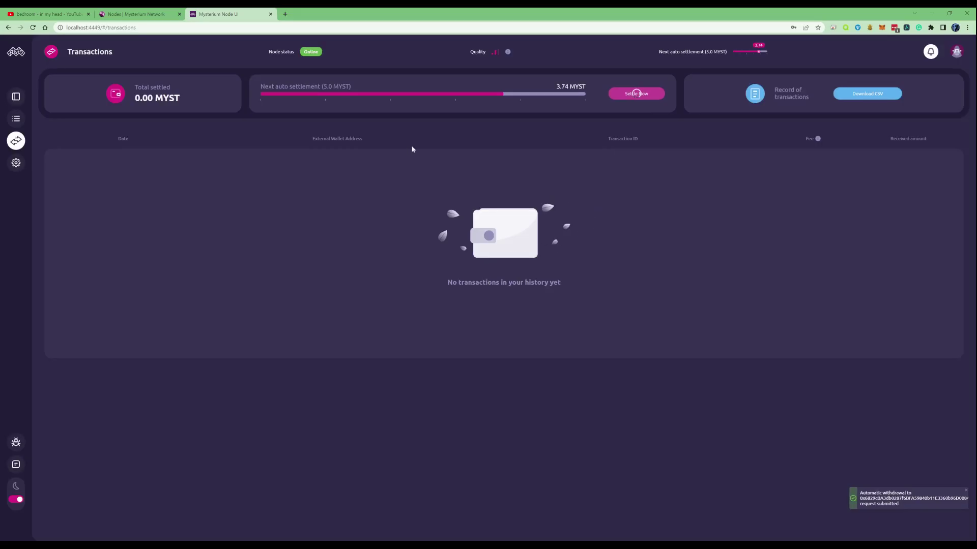
Look at the dashboard and session history, then return to Transactions to see the settlement.
click(11, 97)
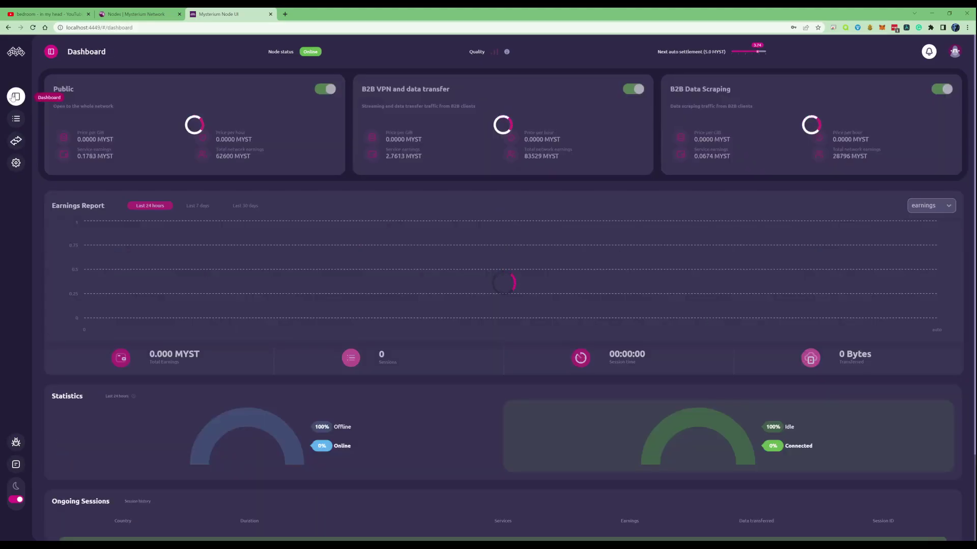
click(14, 119)
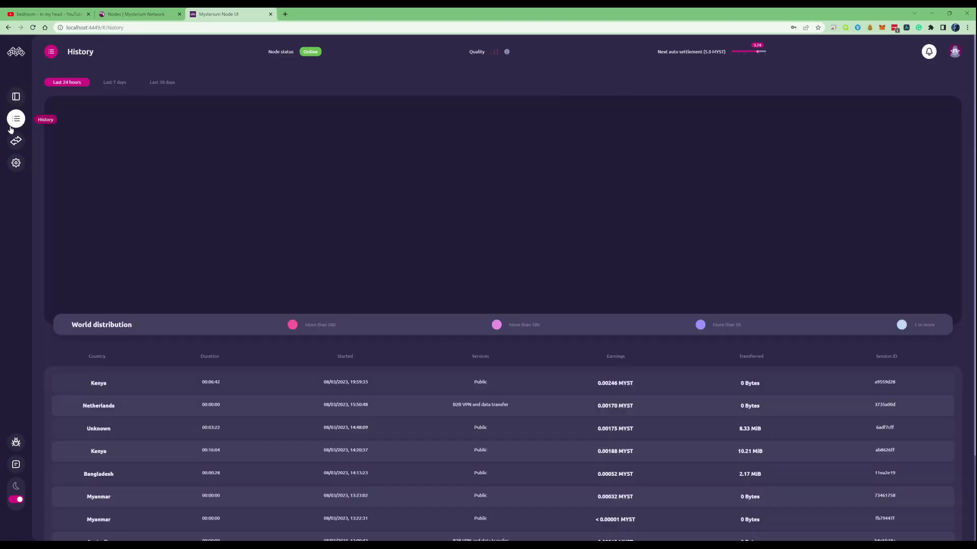
click(15, 97)
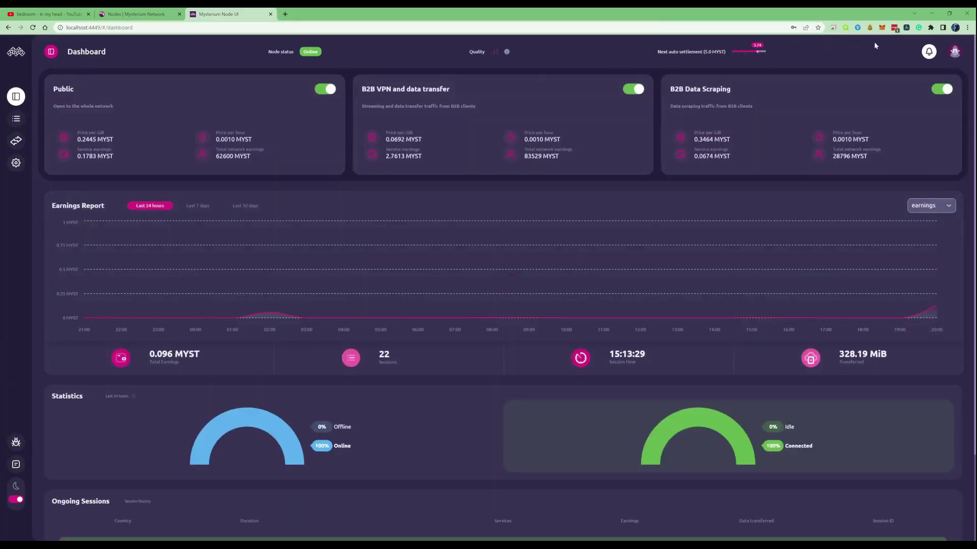
click(749, 51)
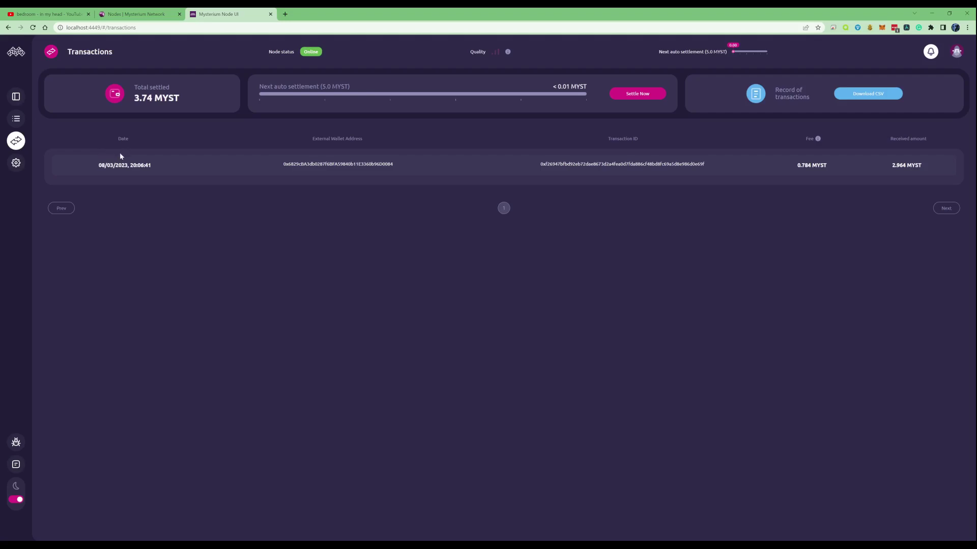
Review session history, noting Kenya's 0.00268 MYST and 10.49 MiB, and pan the map to Australia.
click(16, 119)
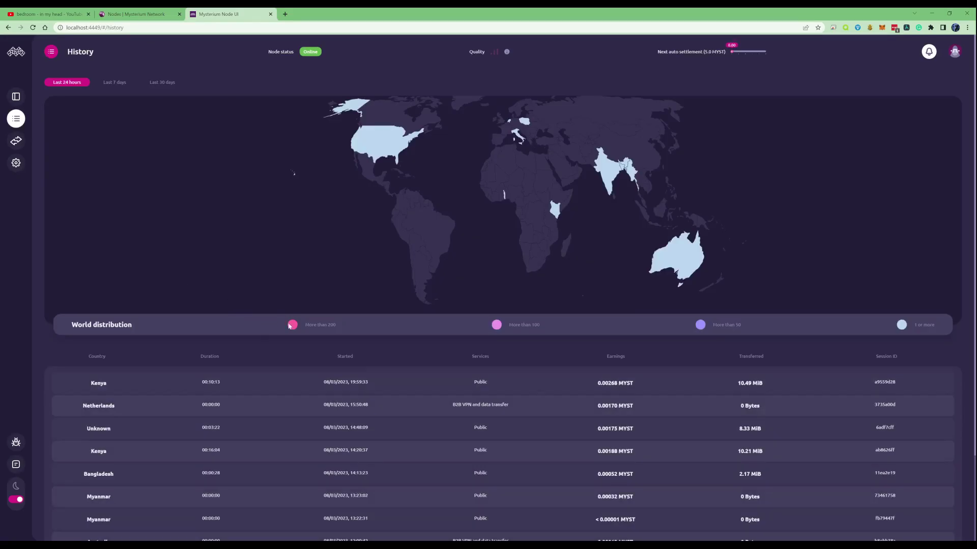
scroll(288, 326, down, 2)
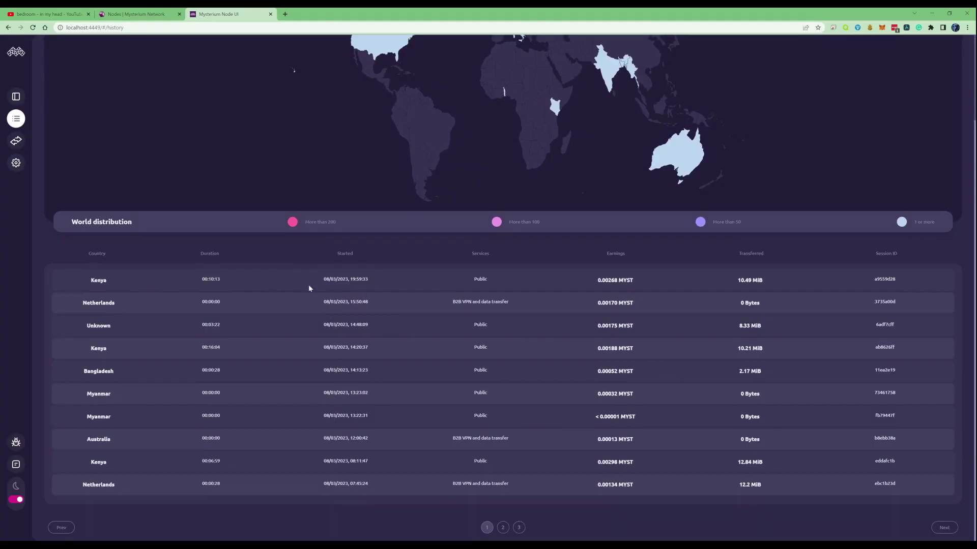
scroll(310, 287, up, 2)
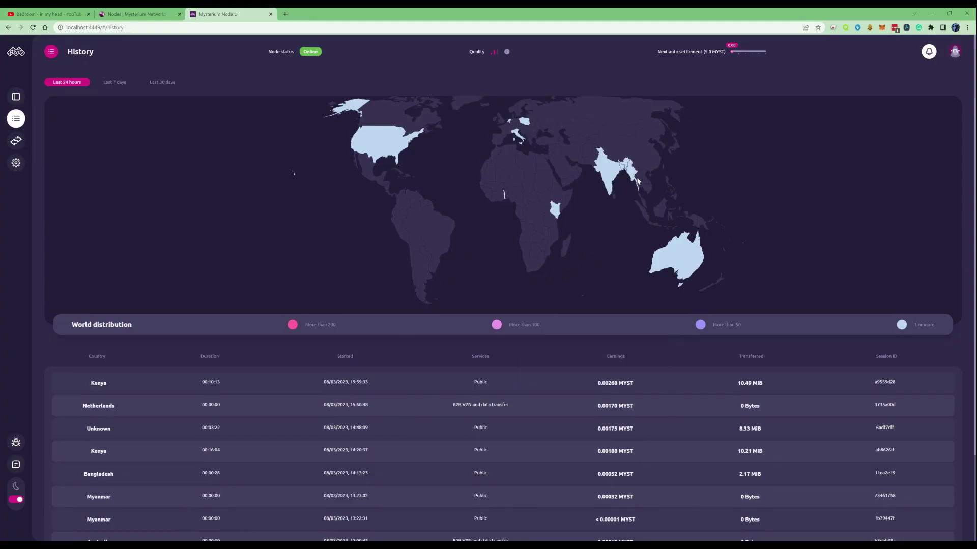
scroll(589, 260, down, 2)
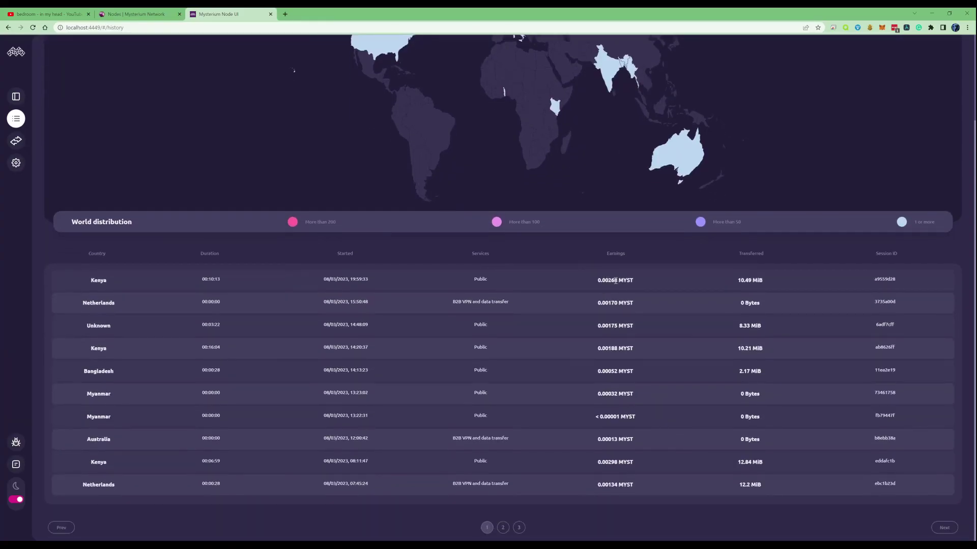
double_click(608, 280)
double_click(608, 302)
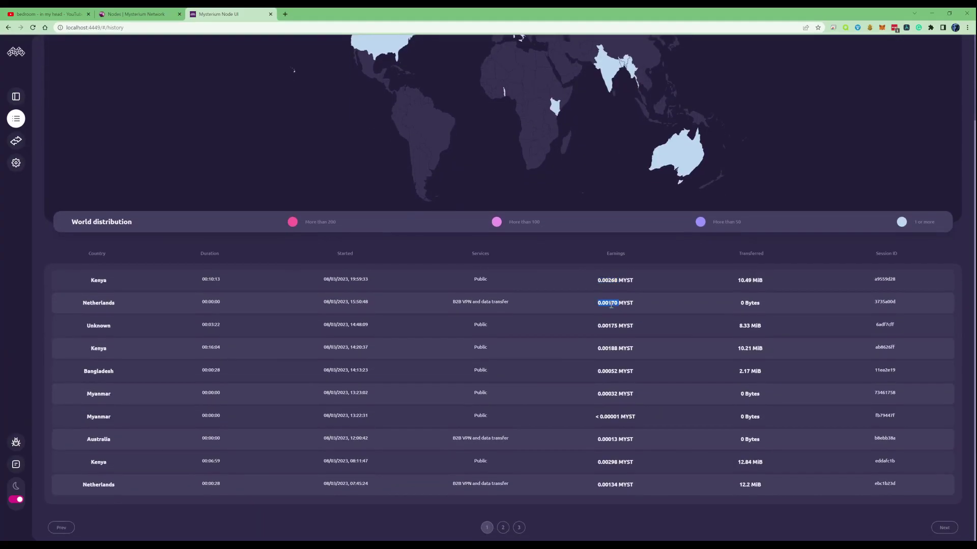
triple_click(748, 281)
scroll(524, 257, up, 2)
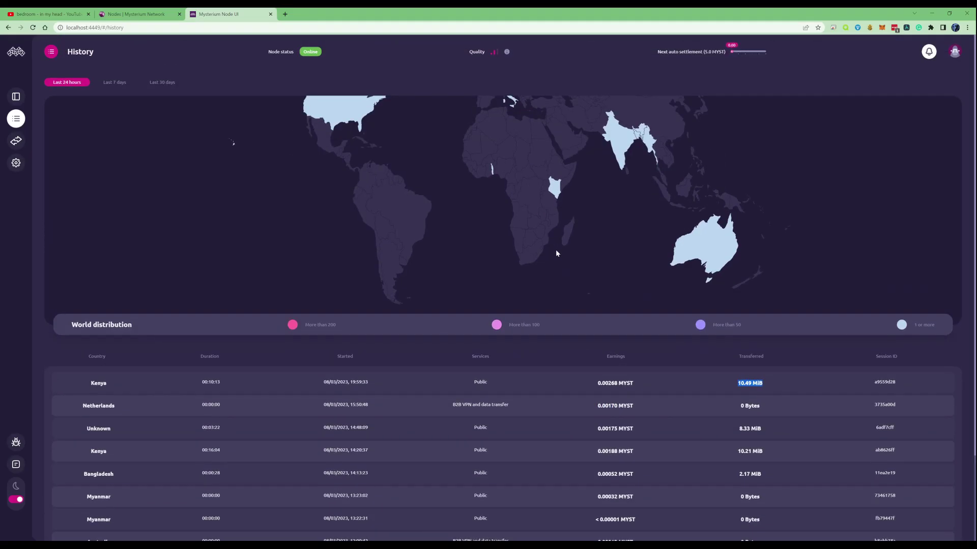
scroll(540, 239, down, 1)
scroll(532, 229, down, 2)
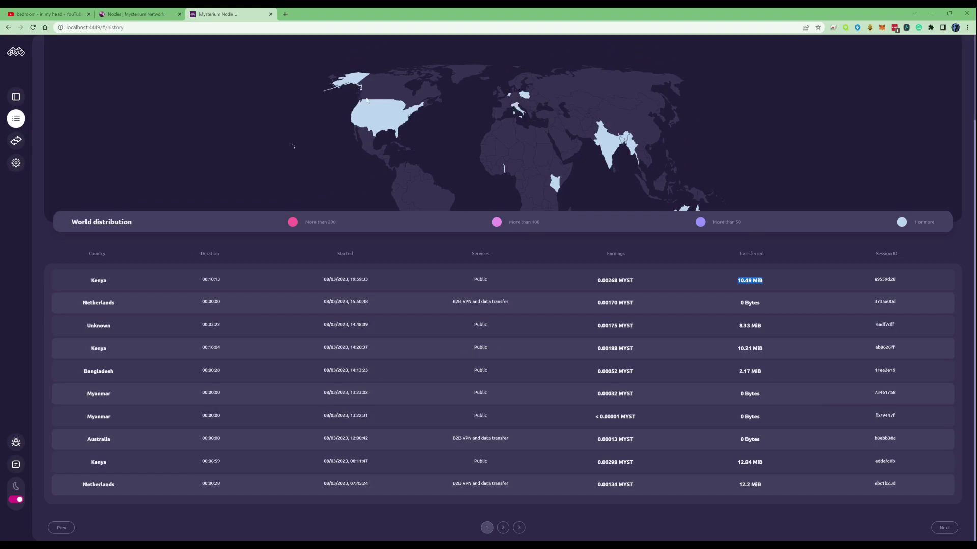
drag(530, 157, 497, 110)
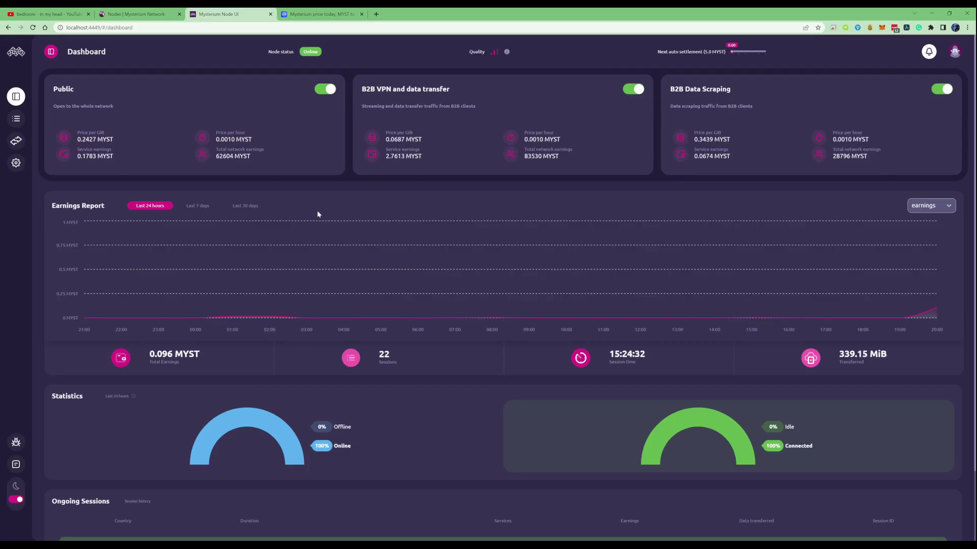
Enter 3.748 in CoinMarketCap's MYST to USD converter, giving 0.92 USD.
click(306, 11)
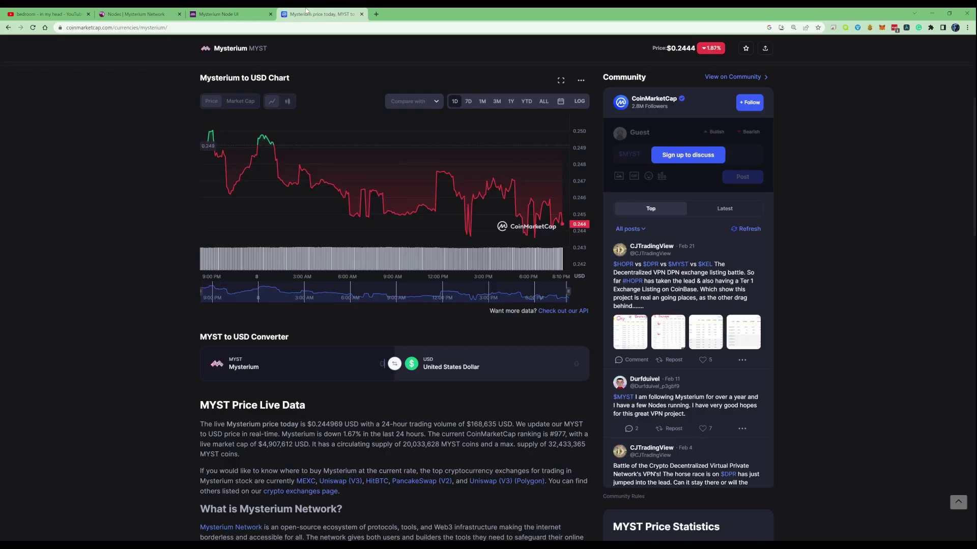
scroll(303, 268, down, 2)
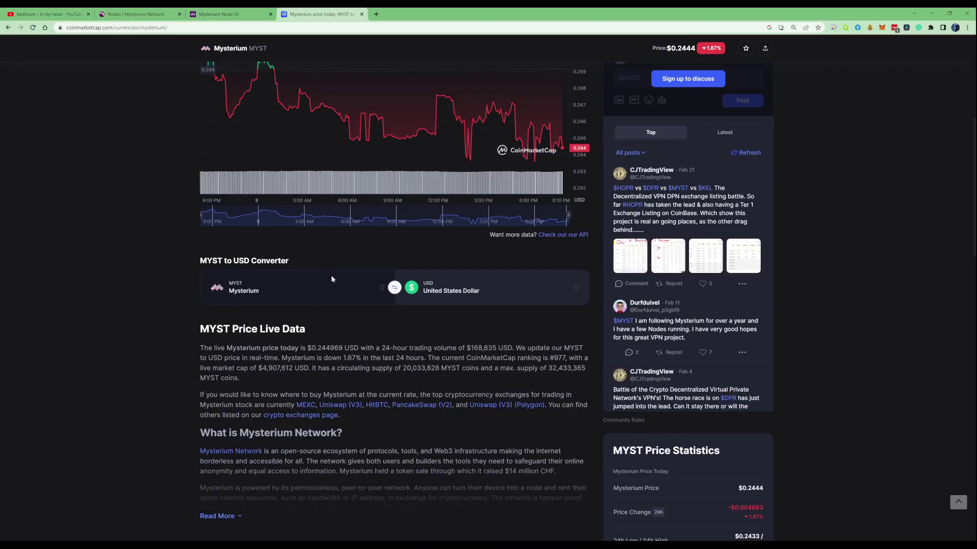
text(3.748)
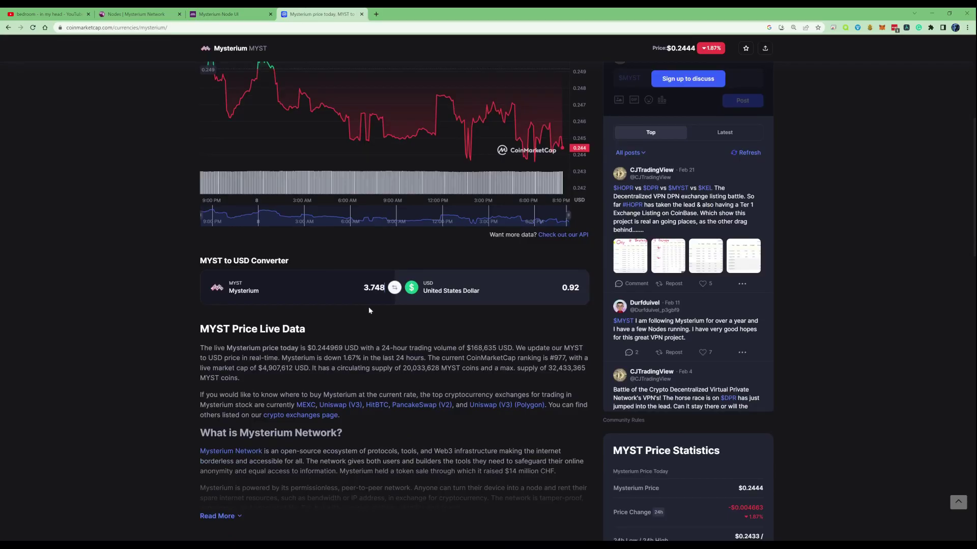